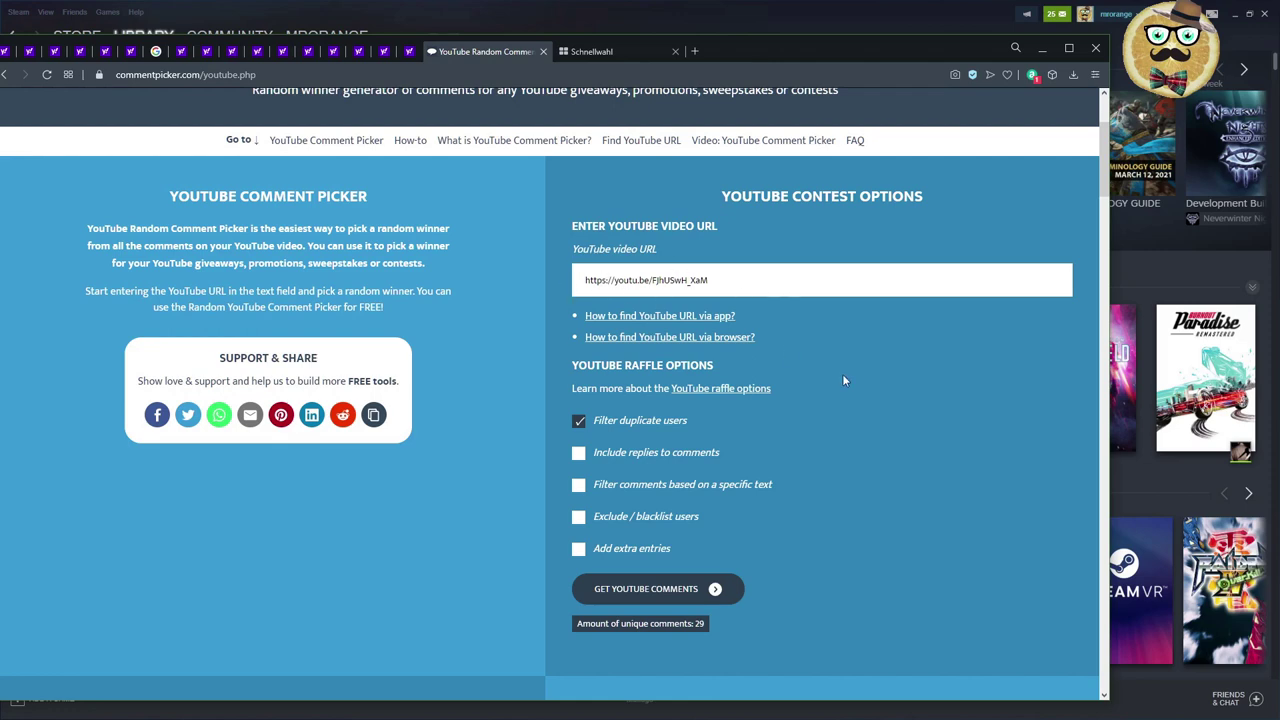
- Fetch the YouTube video's 29 unique comments, then minimize the browser to reveal the Steam library
{"action": "left_click", "coordinate": [640, 600]}
{"action": "left_click_drag", "start_coordinate": [758, 49], "coordinate": [774, 49]}
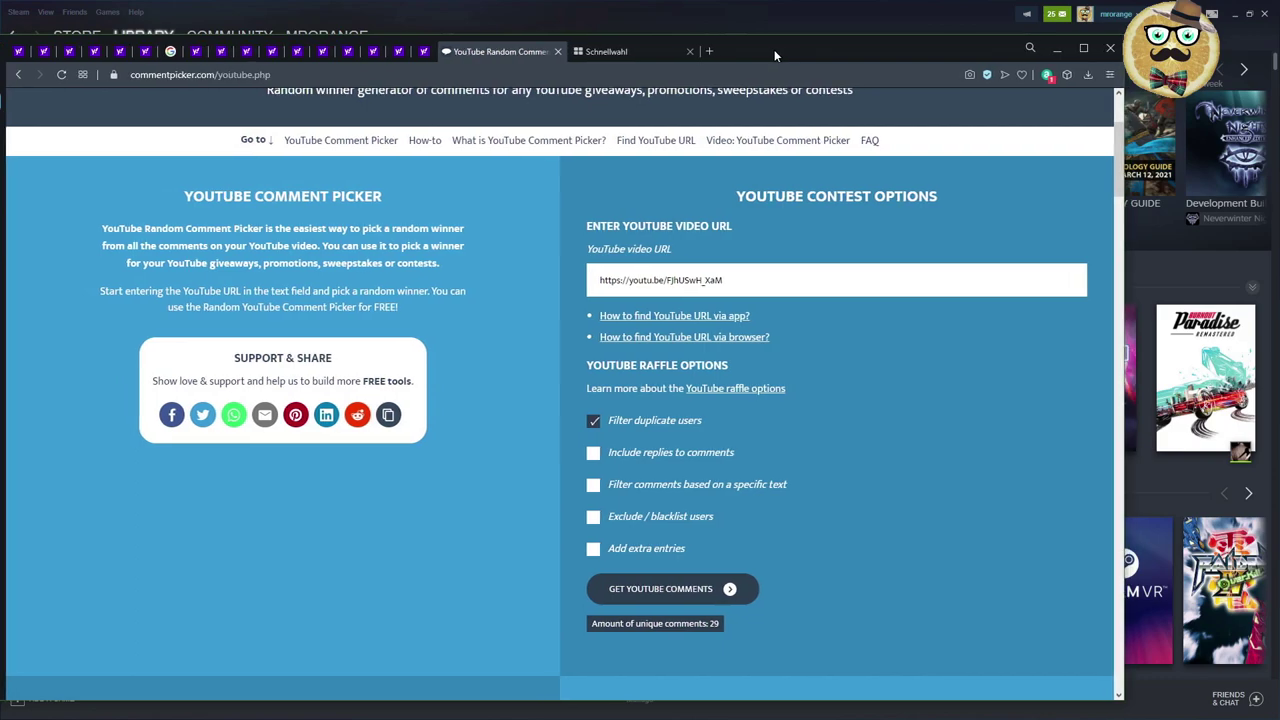
{"action": "key", "text": "super+Down"}
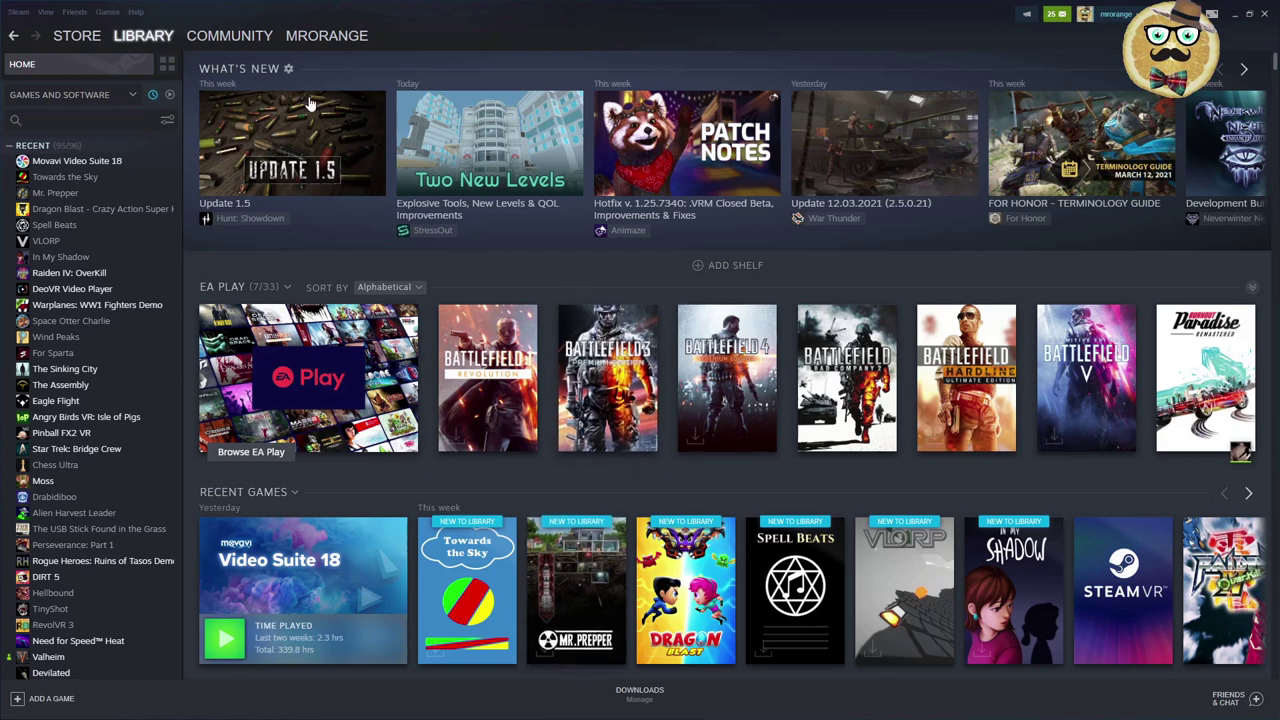
{"action": "mouse_move", "coordinate": [155, 42]}
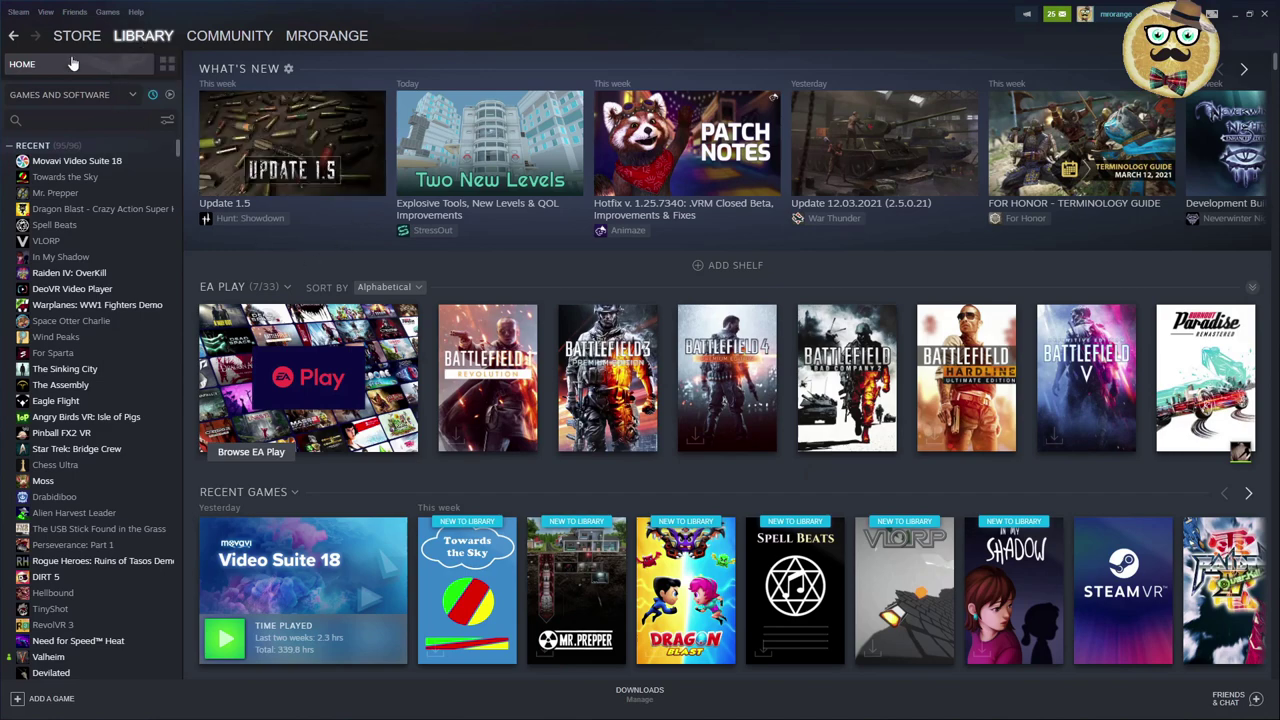
{"action": "left_click", "coordinate": [167, 63]}
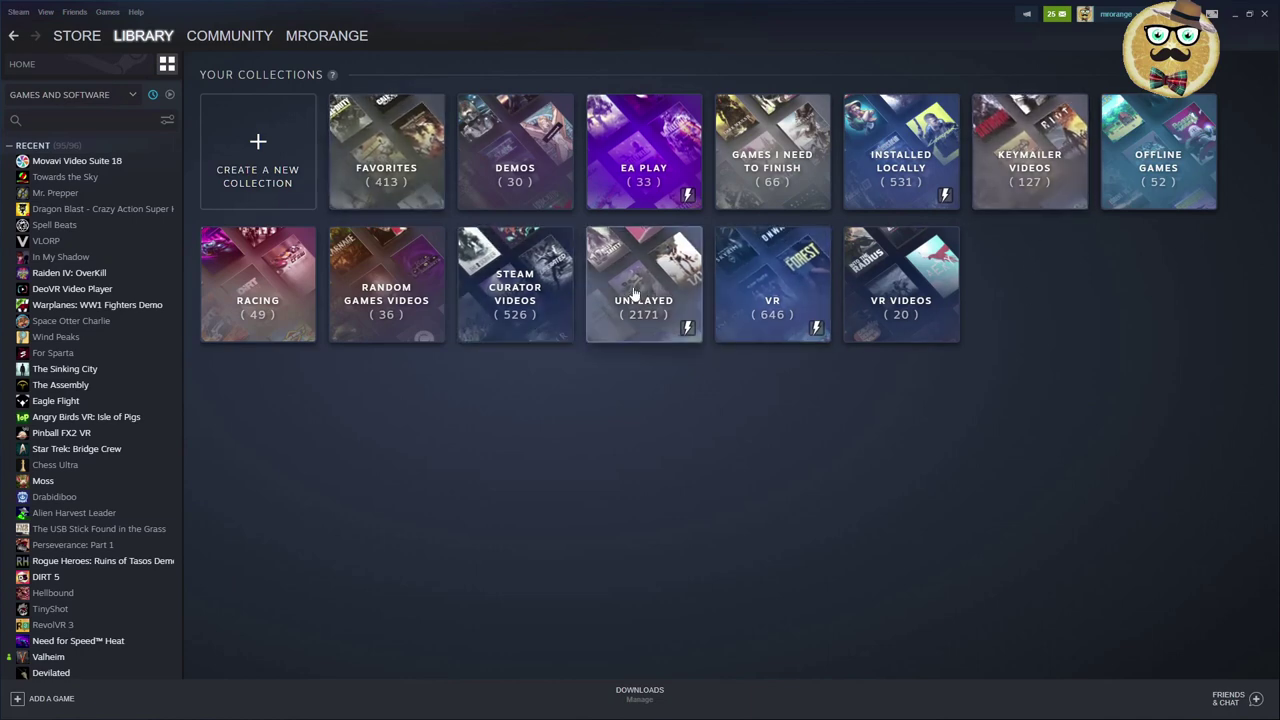
{"action": "left_click", "coordinate": [67, 70]}
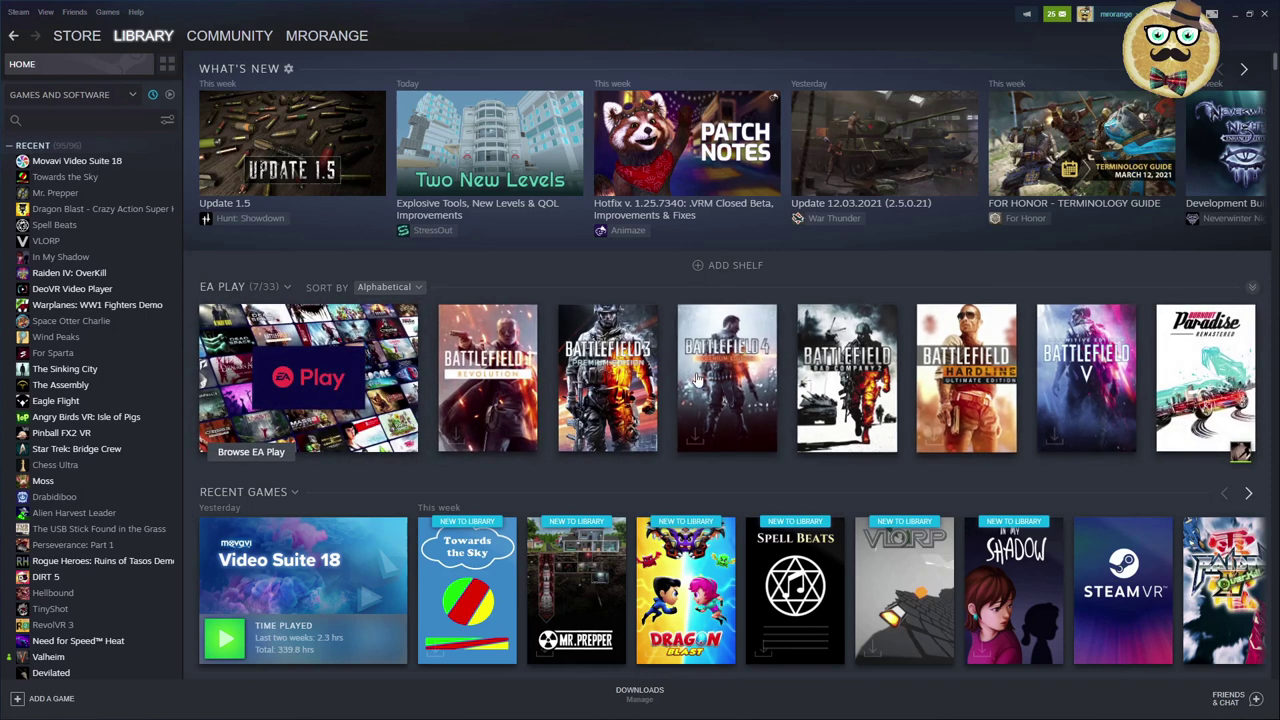
{"action": "mouse_move", "coordinate": [718, 441]}
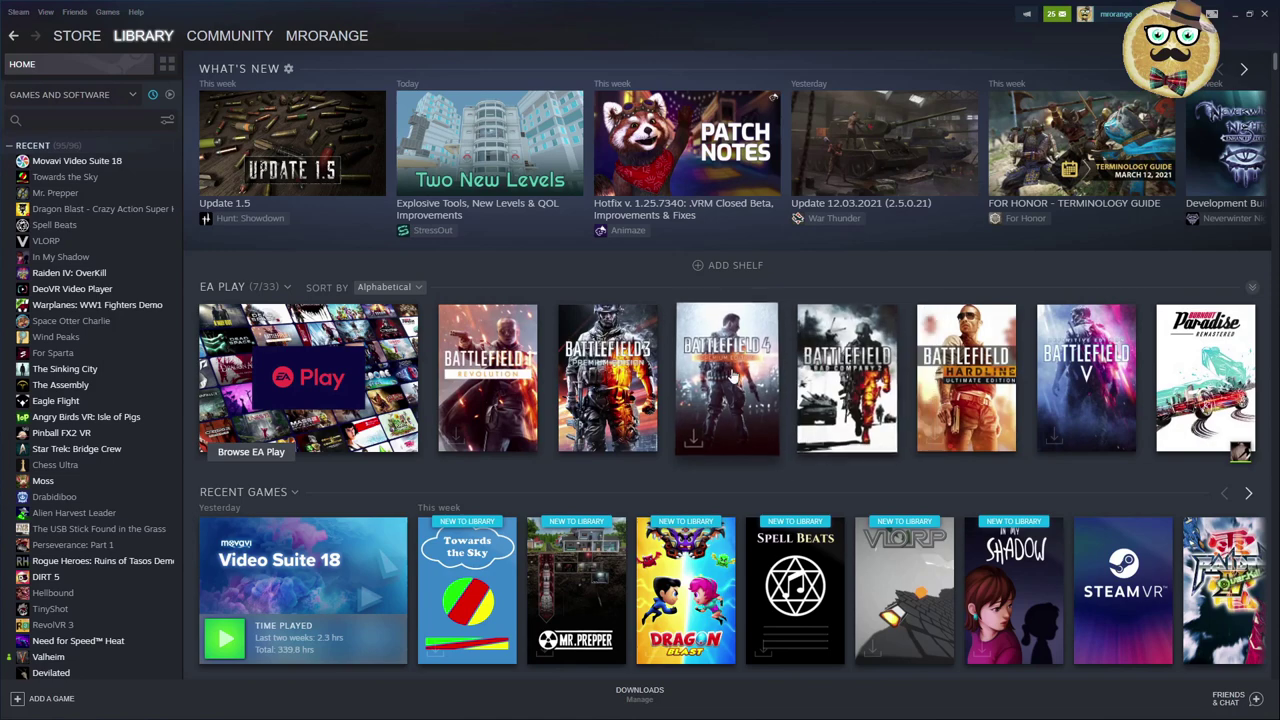
{"action": "scroll", "coordinate": [690, 278], "scroll_direction": "down", "scroll_amount": 3}
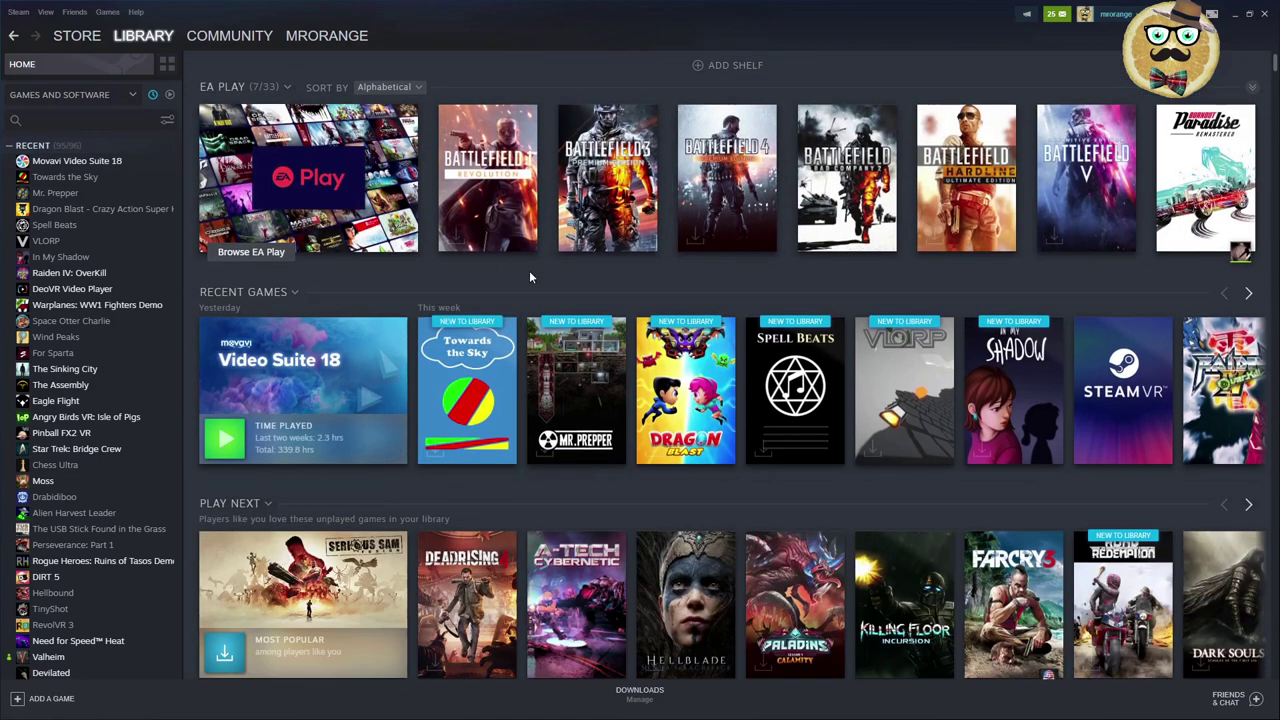
{"action": "scroll", "coordinate": [529, 280], "scroll_direction": "up", "scroll_amount": 3}
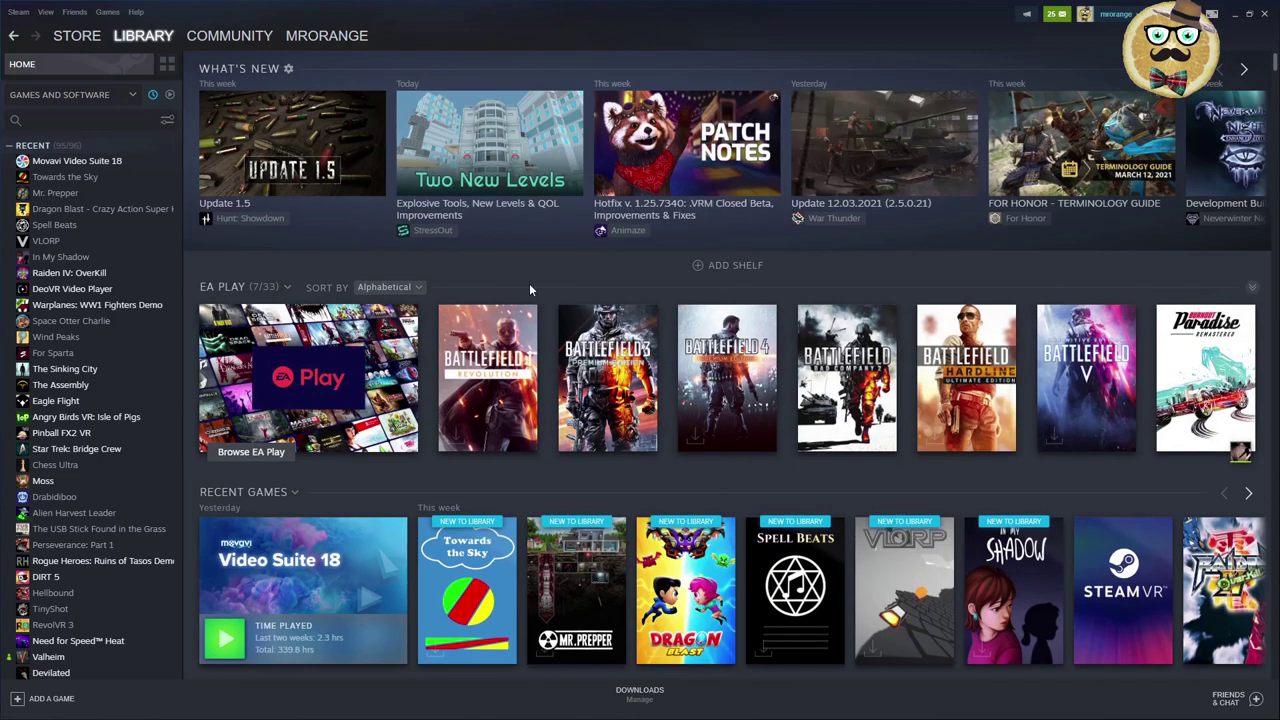
{"action": "left_click", "coordinate": [287, 71]}
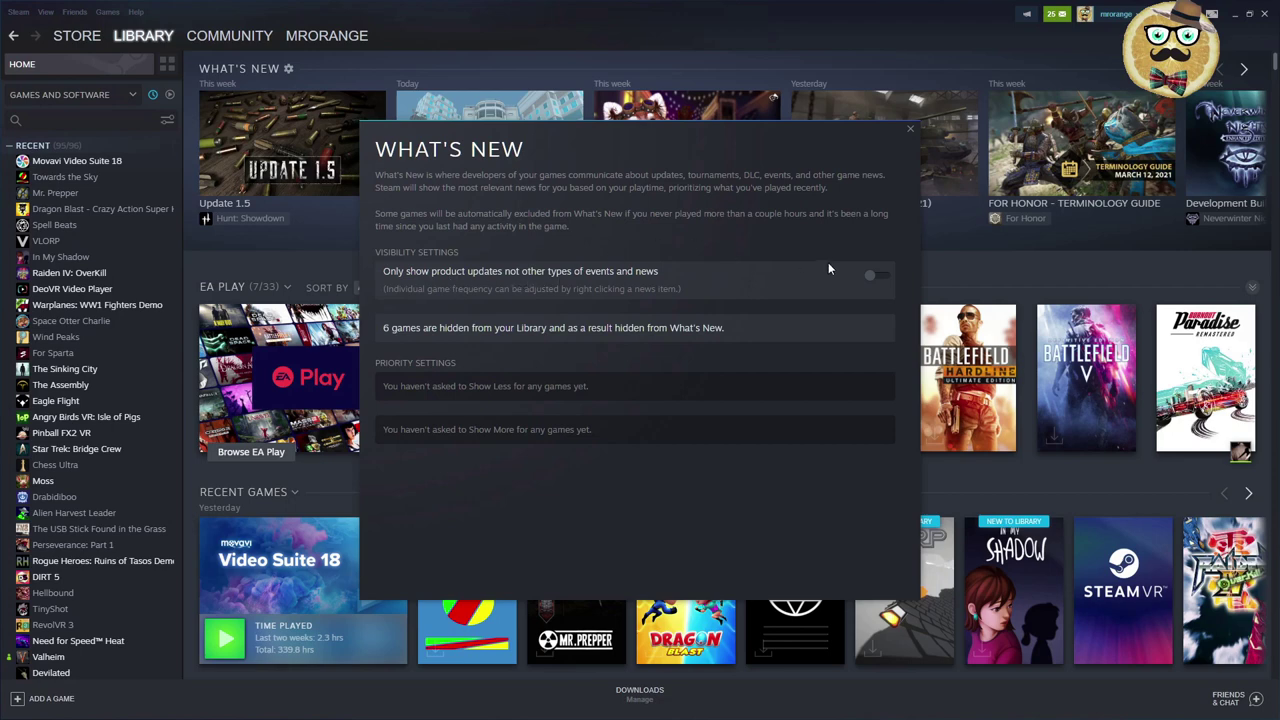
{"action": "left_click", "coordinate": [910, 130]}
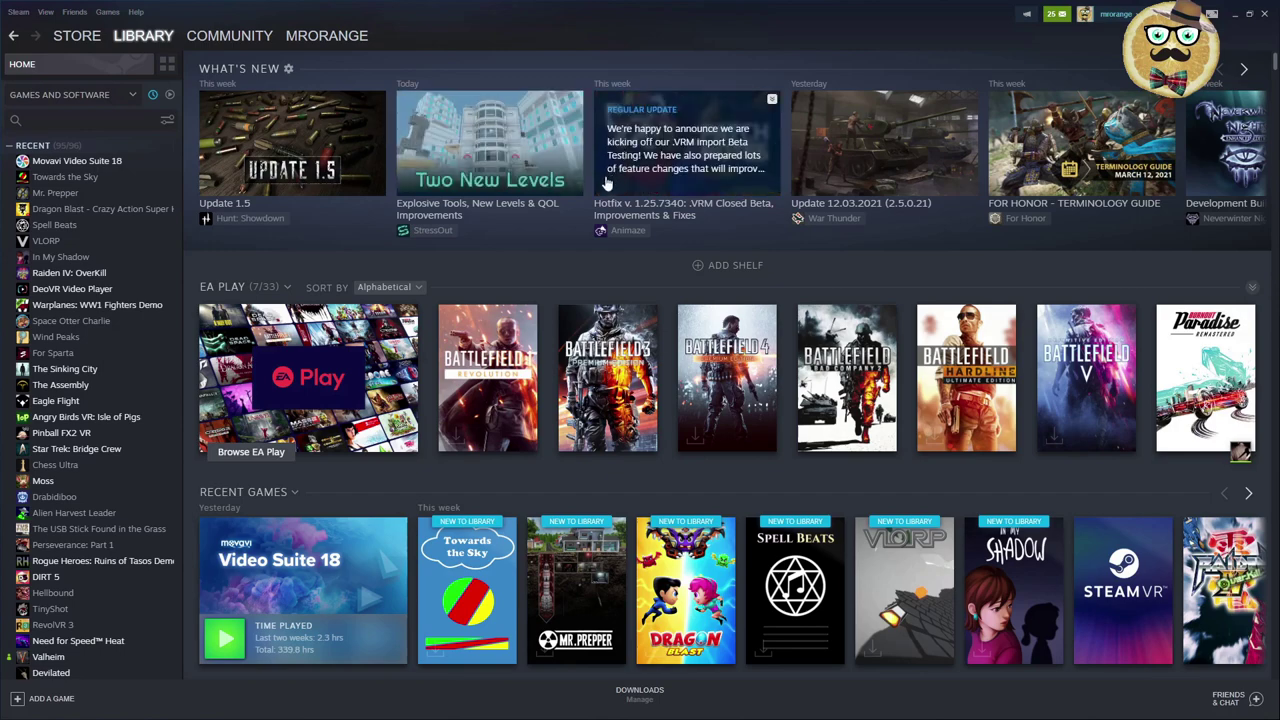
{"action": "scroll", "coordinate": [539, 260], "scroll_direction": "down", "scroll_amount": 2}
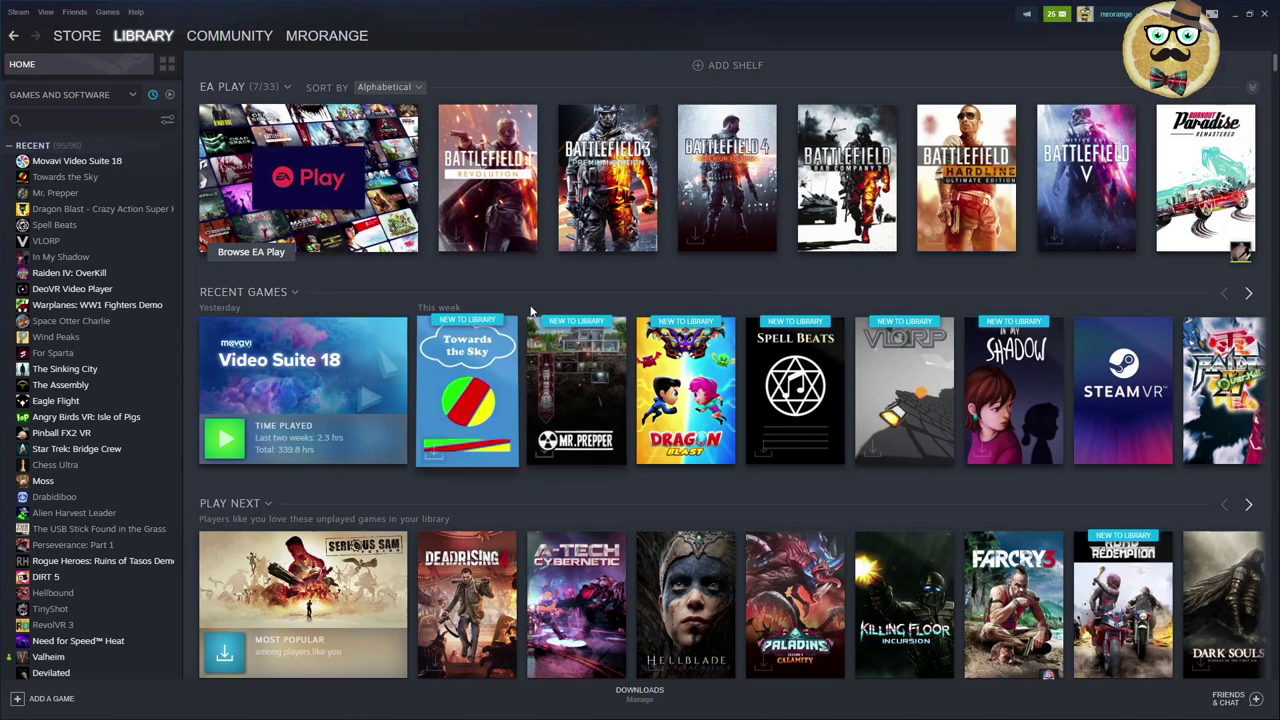
{"action": "mouse_move", "coordinate": [575, 374]}
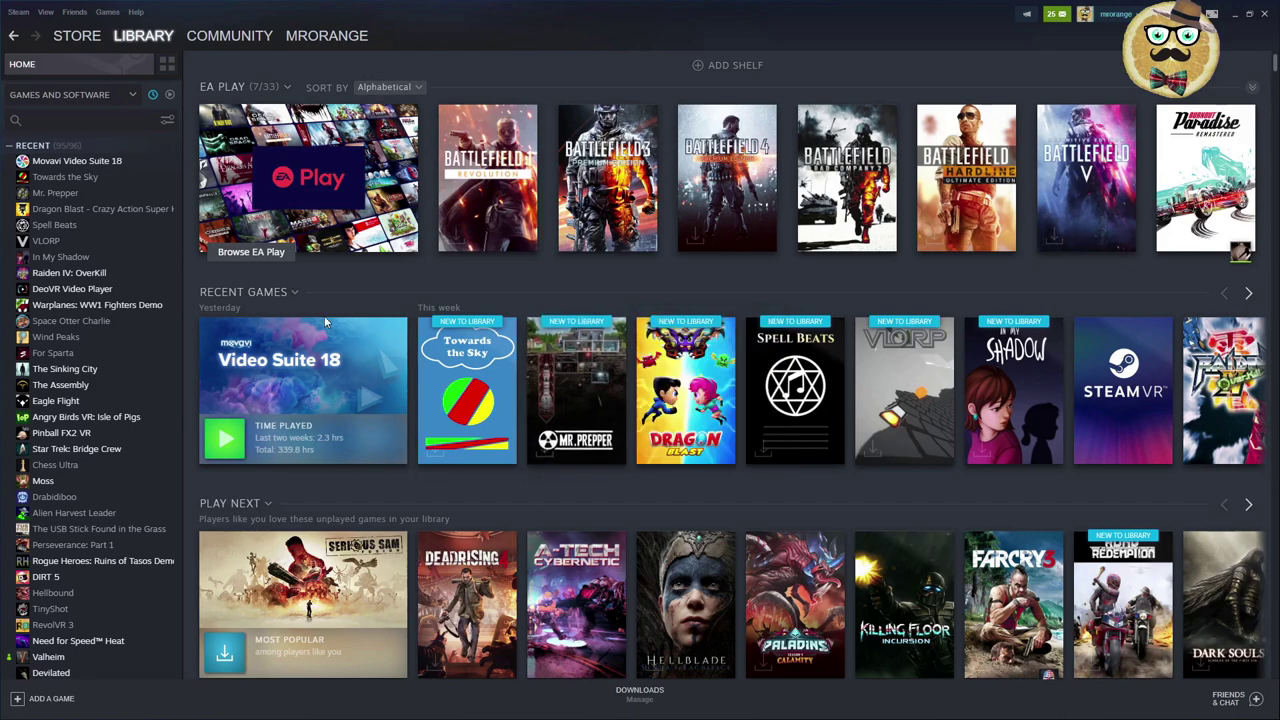
{"action": "left_click", "coordinate": [1249, 295]}
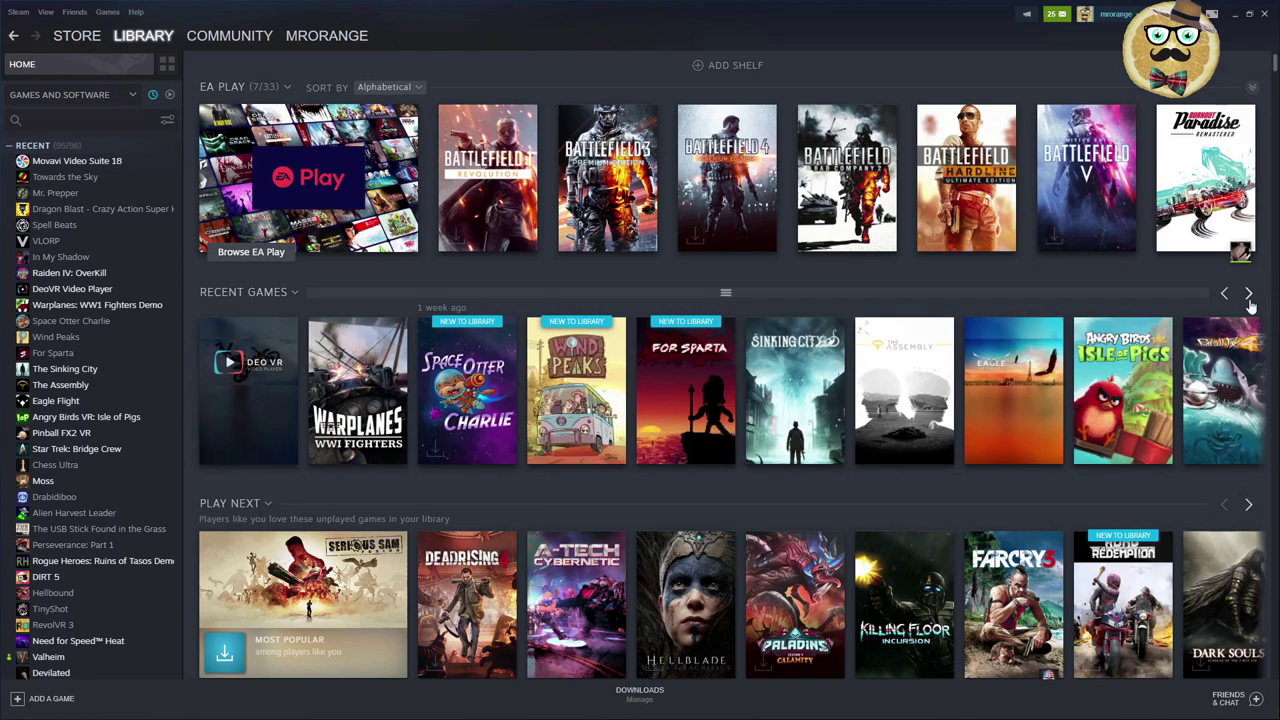
{"action": "left_click", "coordinate": [1248, 297]}
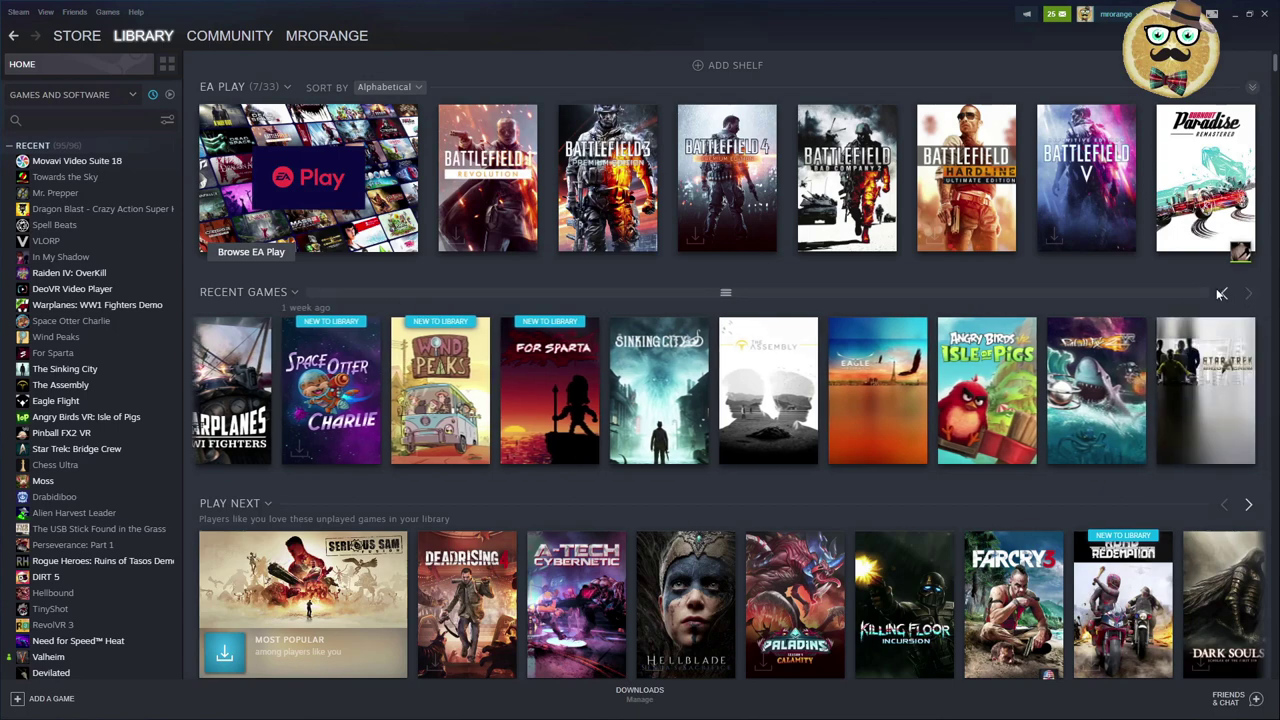
{"action": "left_click", "coordinate": [1224, 295]}
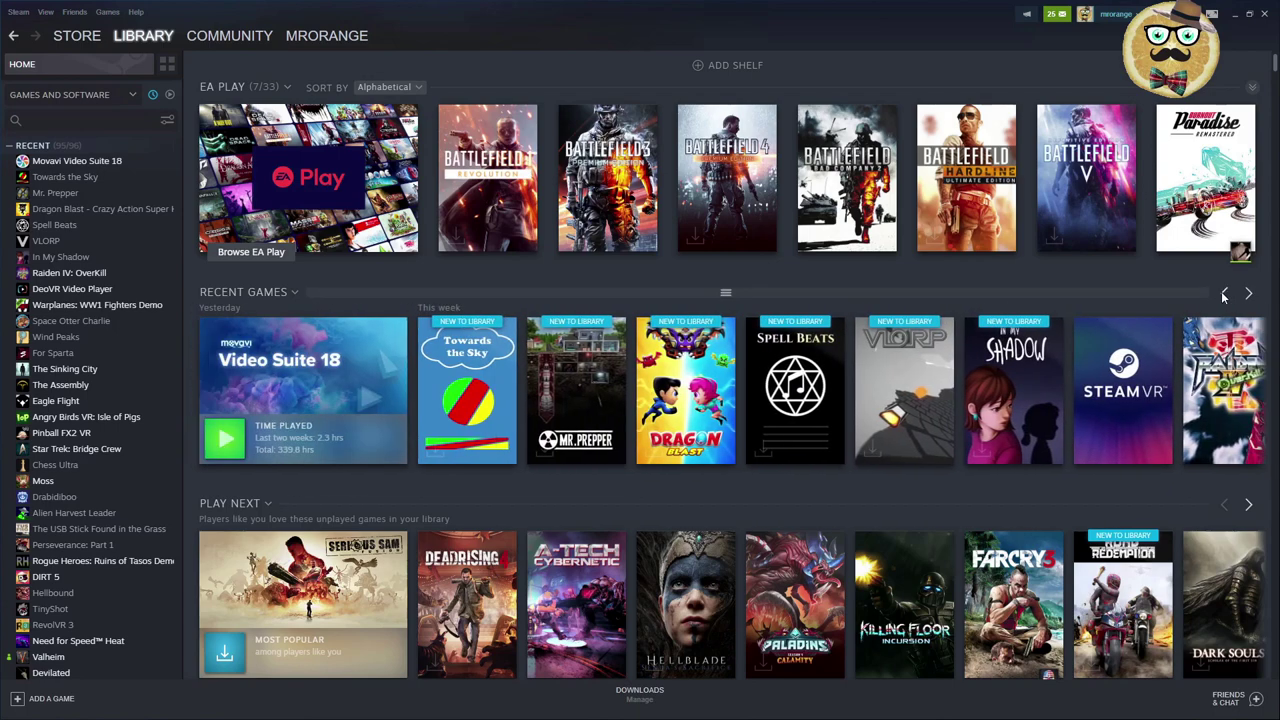
{"action": "scroll", "coordinate": [795, 390], "scroll_direction": "down", "scroll_amount": 3}
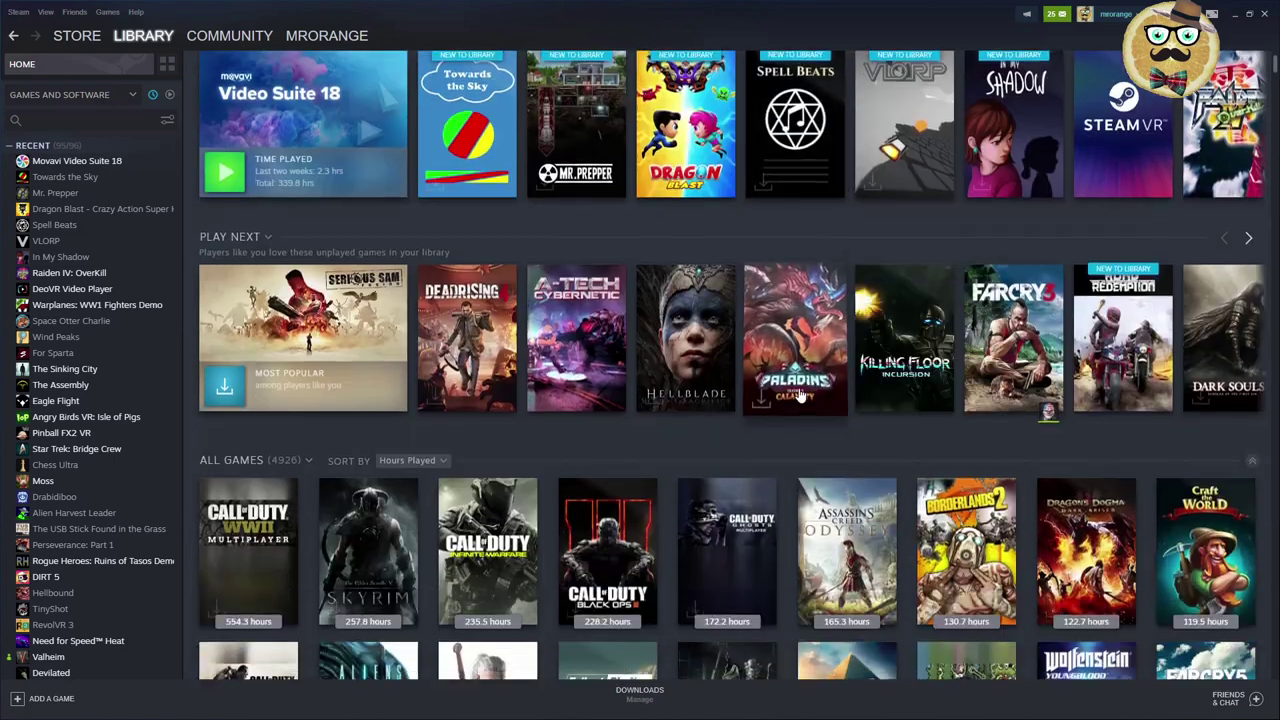
{"action": "mouse_move", "coordinate": [284, 275]}
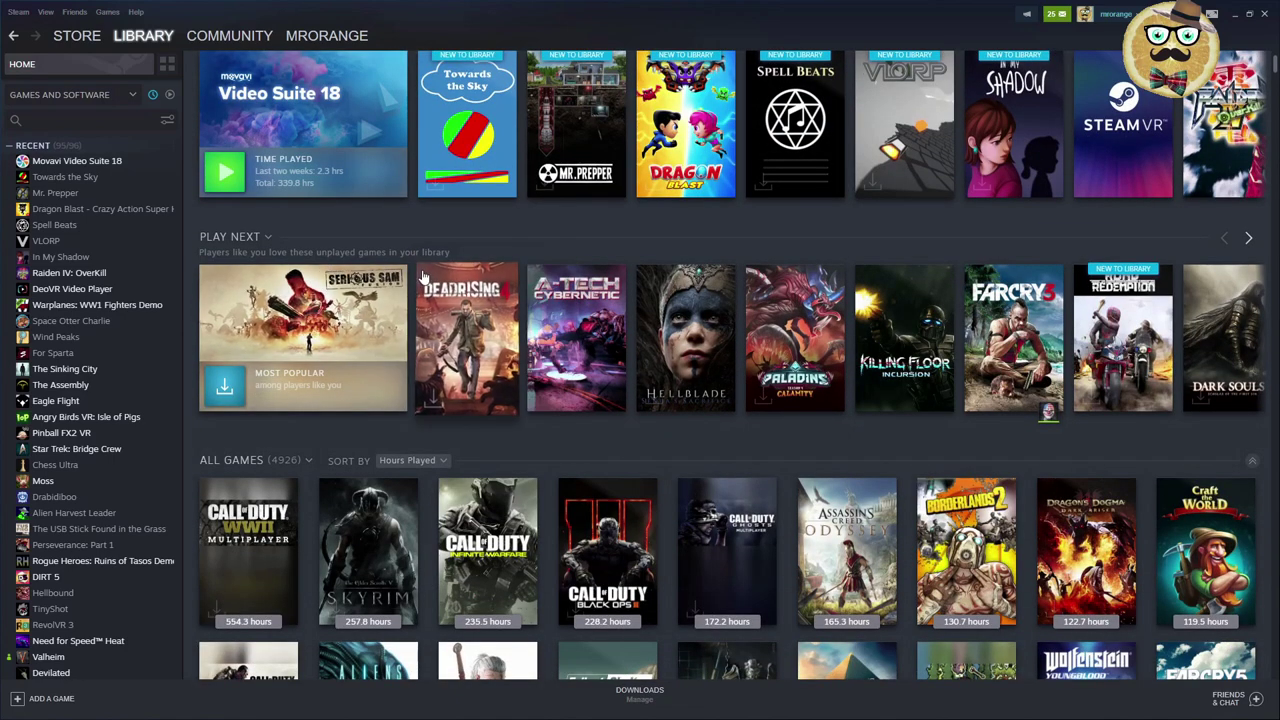
{"action": "mouse_move", "coordinate": [418, 273]}
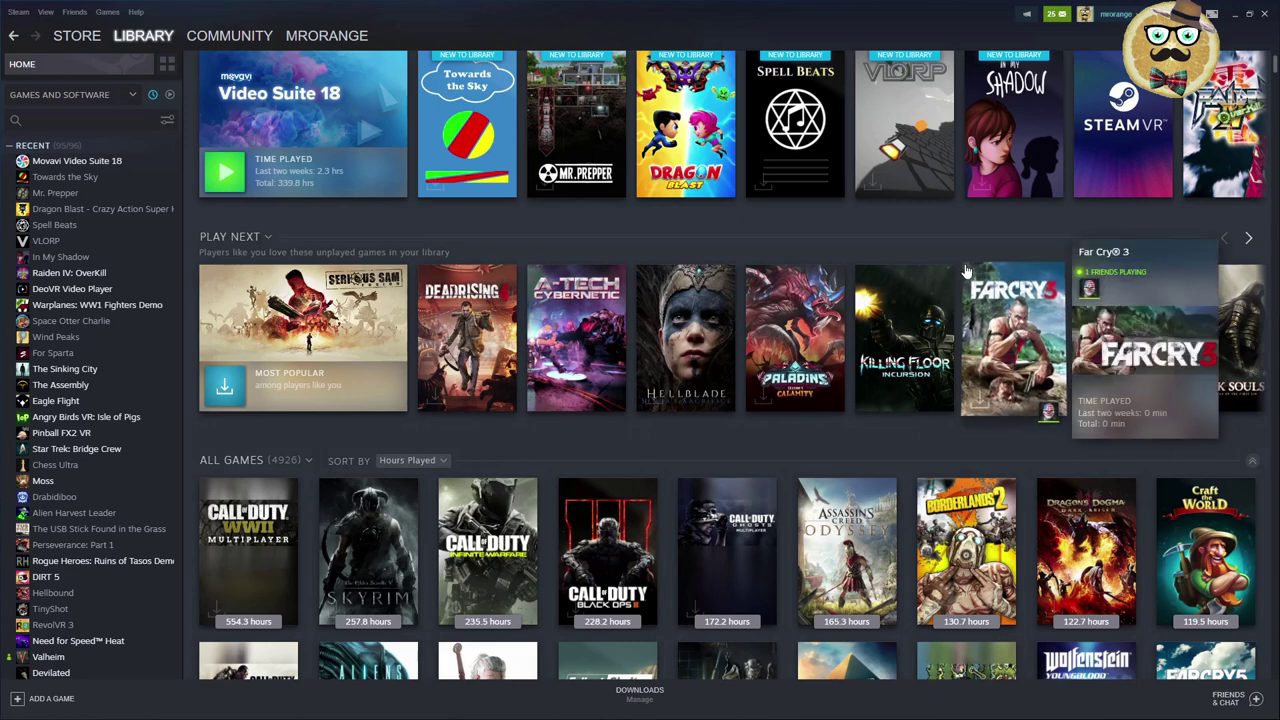
{"action": "scroll", "coordinate": [776, 348], "scroll_direction": "down", "scroll_amount": 2}
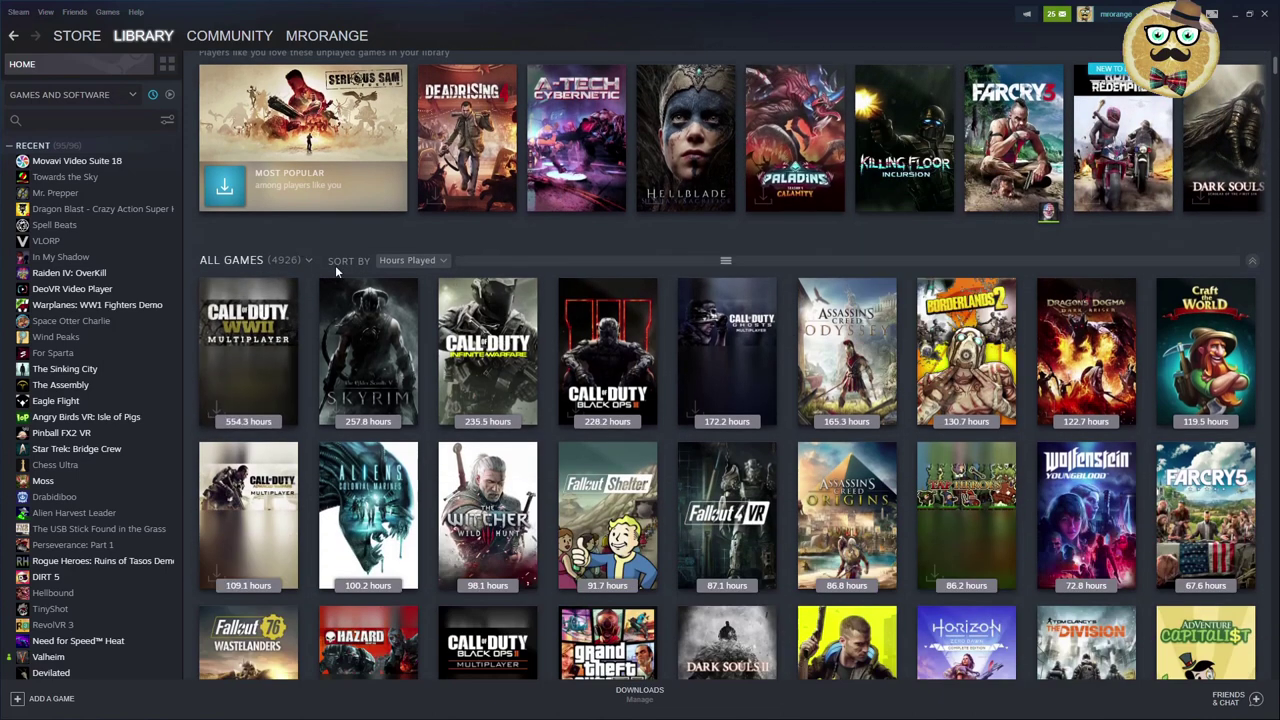
{"action": "scroll", "coordinate": [500, 380], "scroll_direction": "down", "scroll_amount": 3}
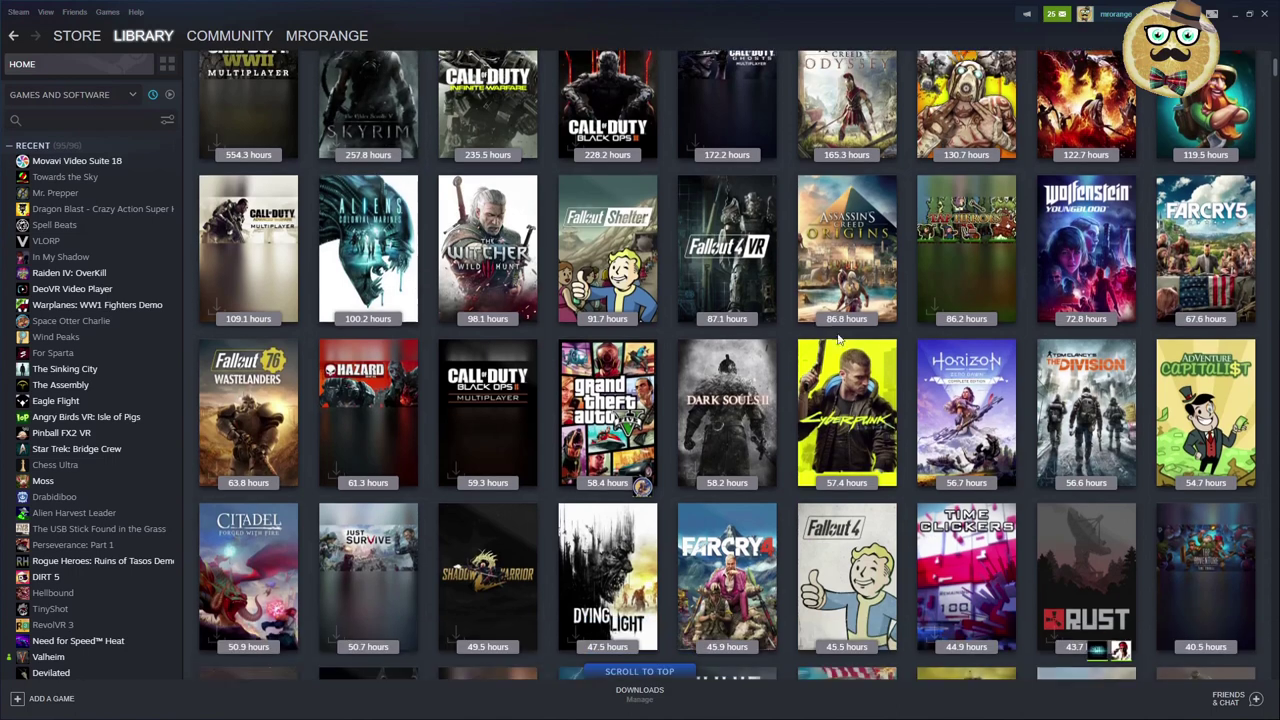
{"action": "scroll", "coordinate": [677, 462], "scroll_direction": "up", "scroll_amount": 3}
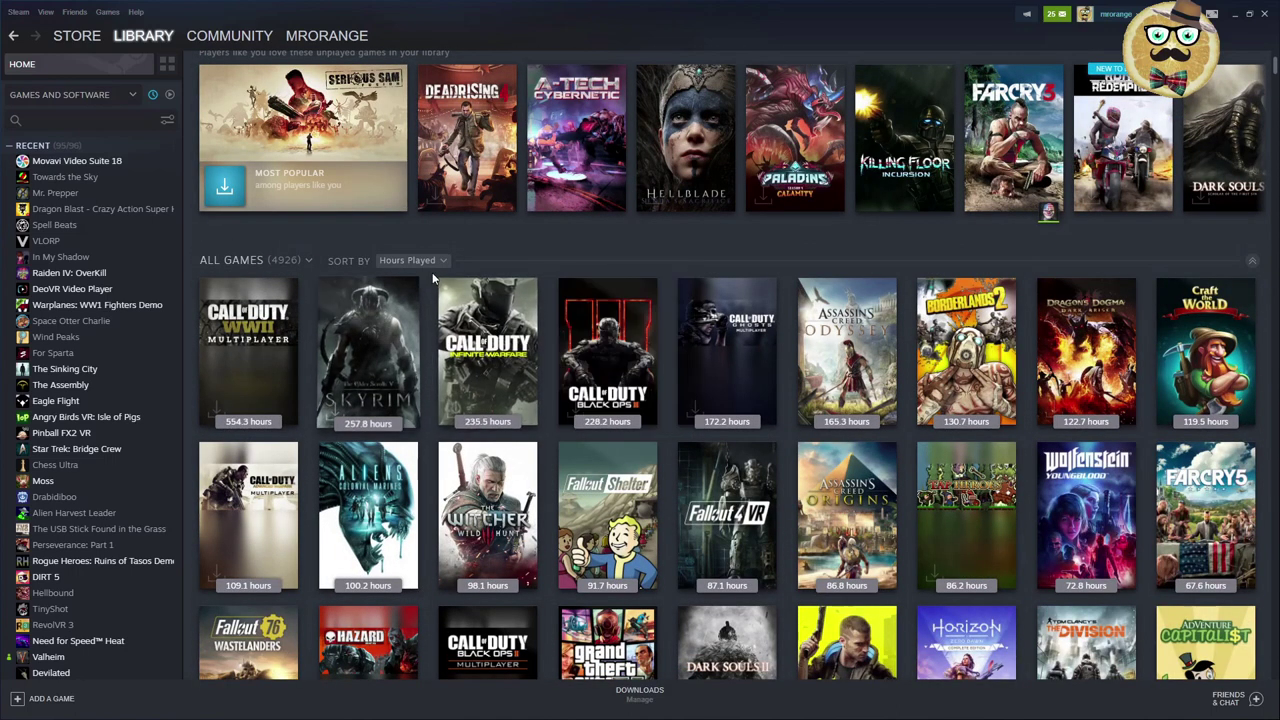
{"action": "scroll", "coordinate": [724, 407], "scroll_direction": "down", "scroll_amount": 1}
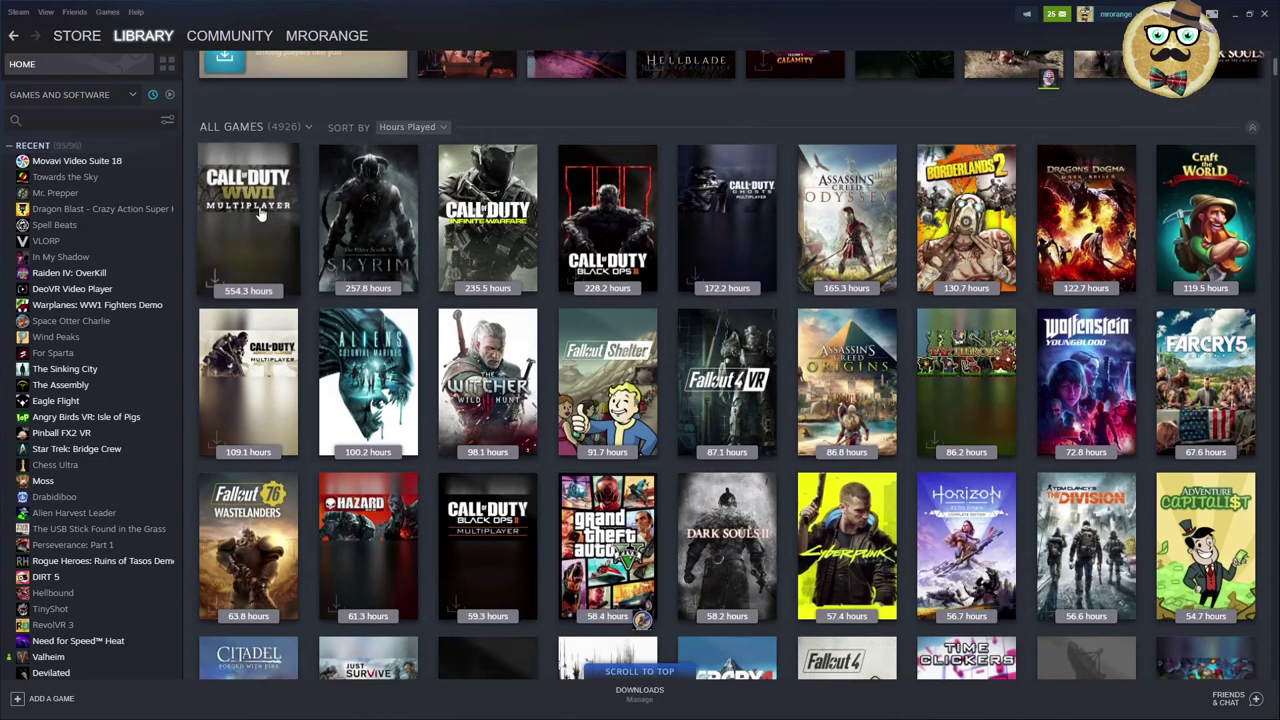
{"action": "mouse_move", "coordinate": [255, 212]}
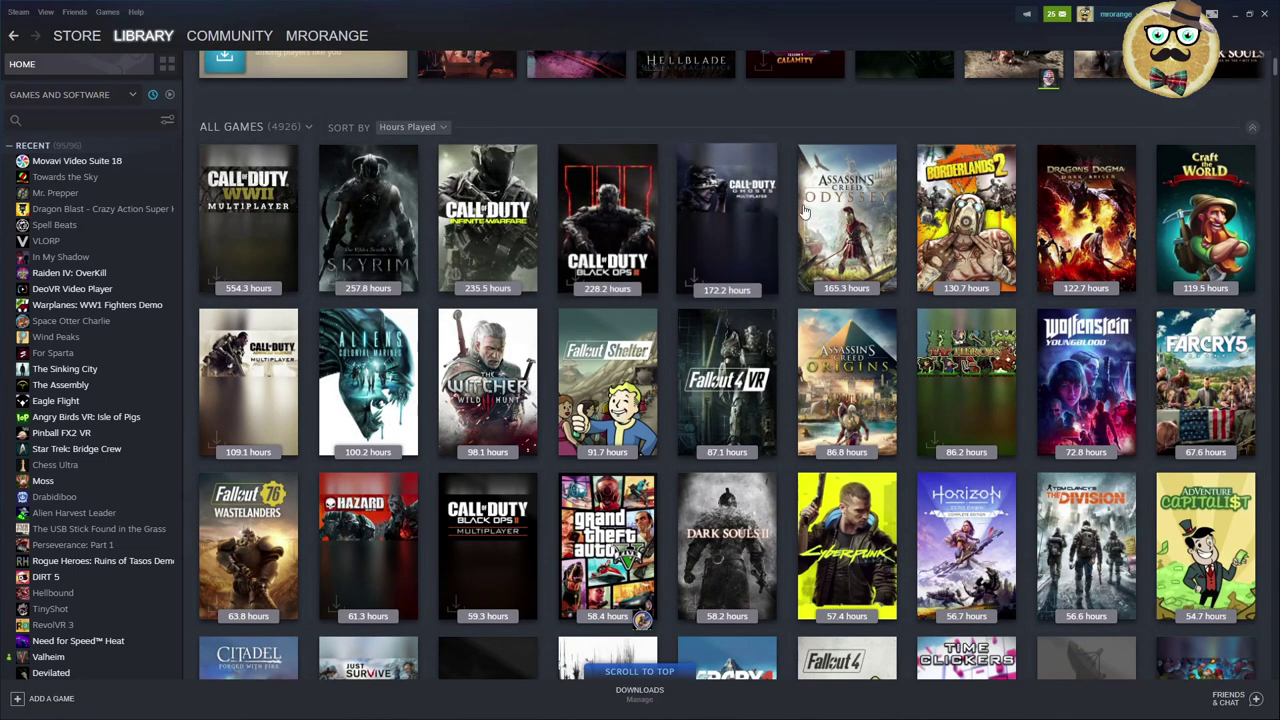
{"action": "mouse_move", "coordinate": [1081, 270]}
{"action": "scroll", "coordinate": [391, 242], "scroll_direction": "up", "scroll_amount": 2}
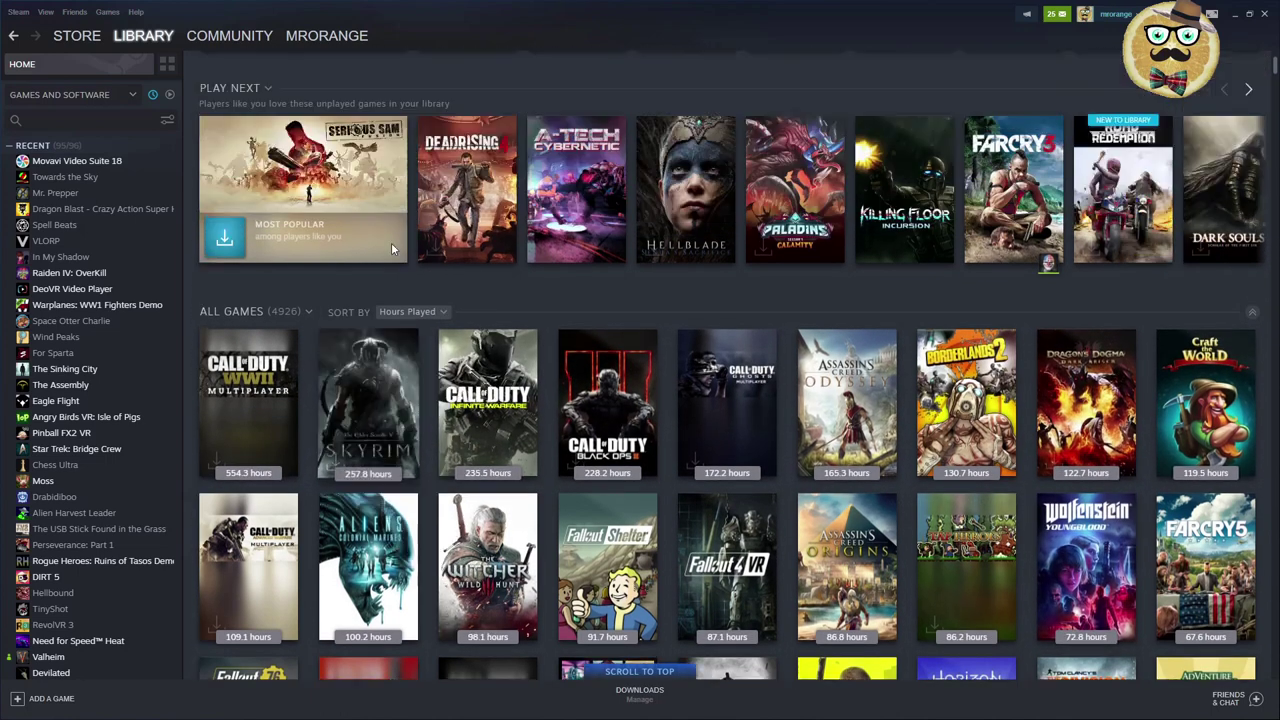
- Sort the All Games shelf alphabetically
{"action": "left_click", "coordinate": [446, 326]}
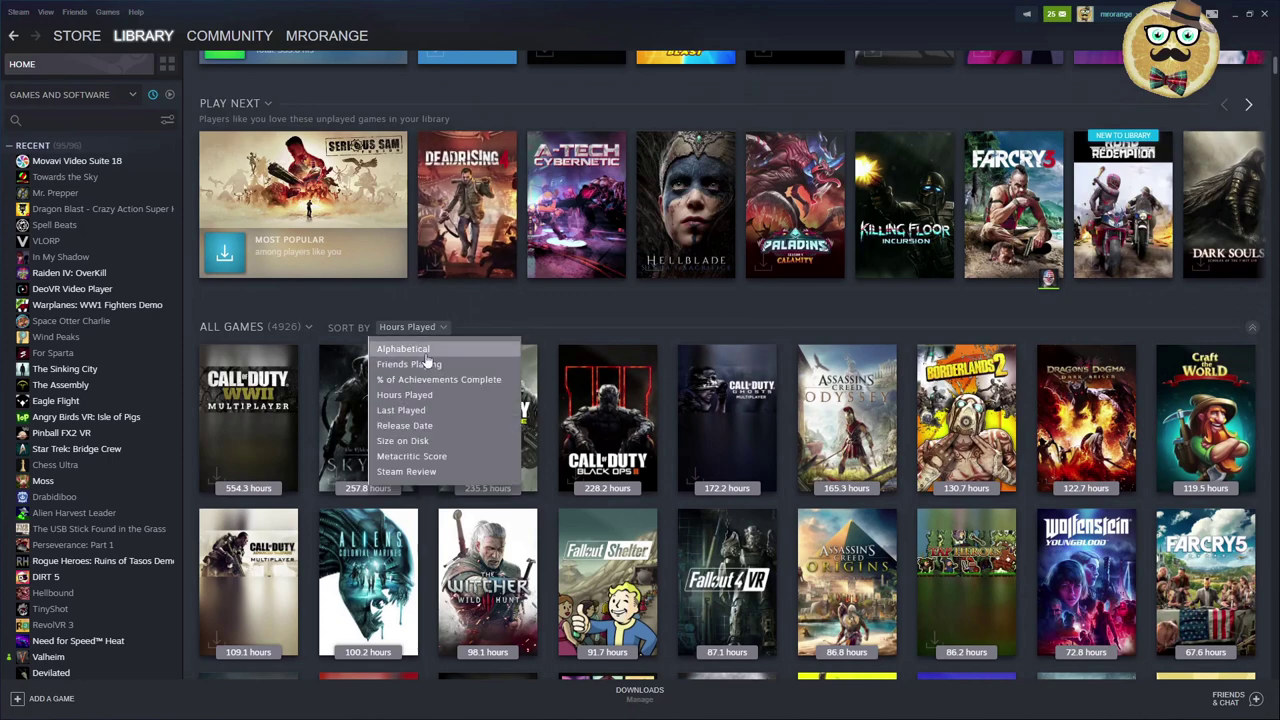
{"action": "left_click", "coordinate": [425, 352]}
{"action": "scroll", "coordinate": [283, 278], "scroll_direction": "down", "scroll_amount": 2}
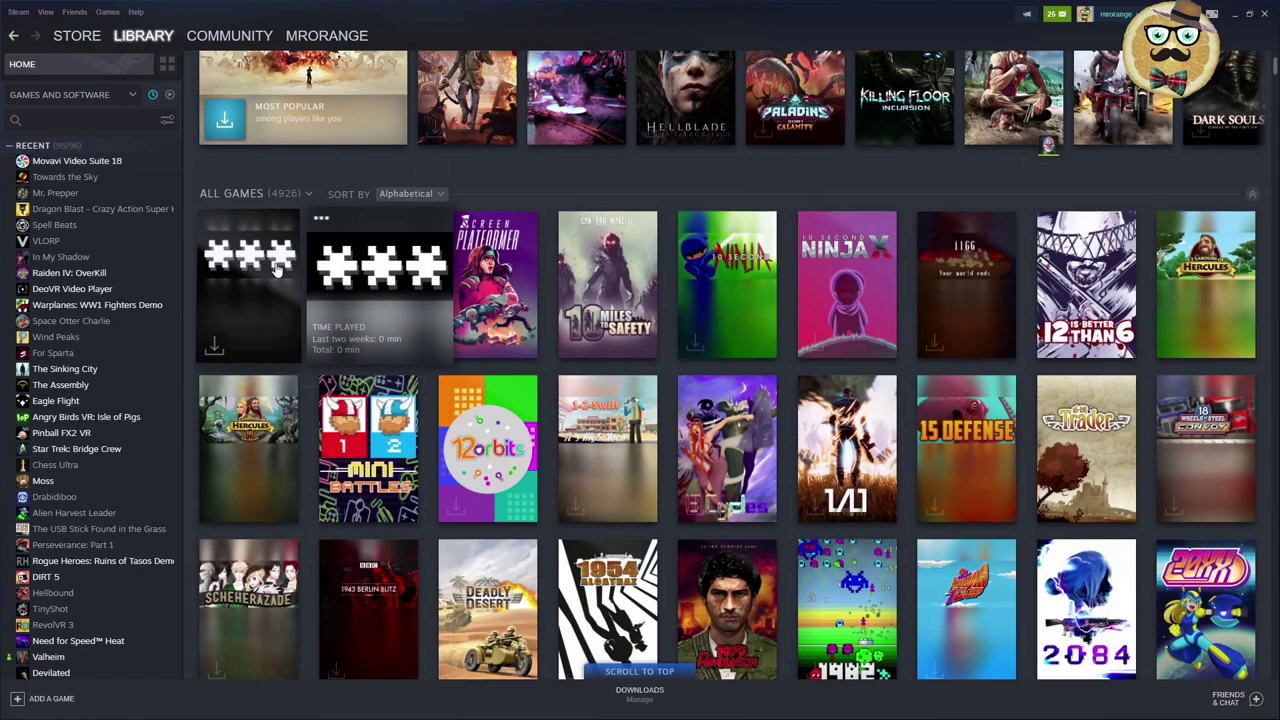
- Re-sort All Games by Friends Playing, led by Counter-Strike, Destiny 2, Rust and Valheim
{"action": "mouse_move", "coordinate": [508, 280]}
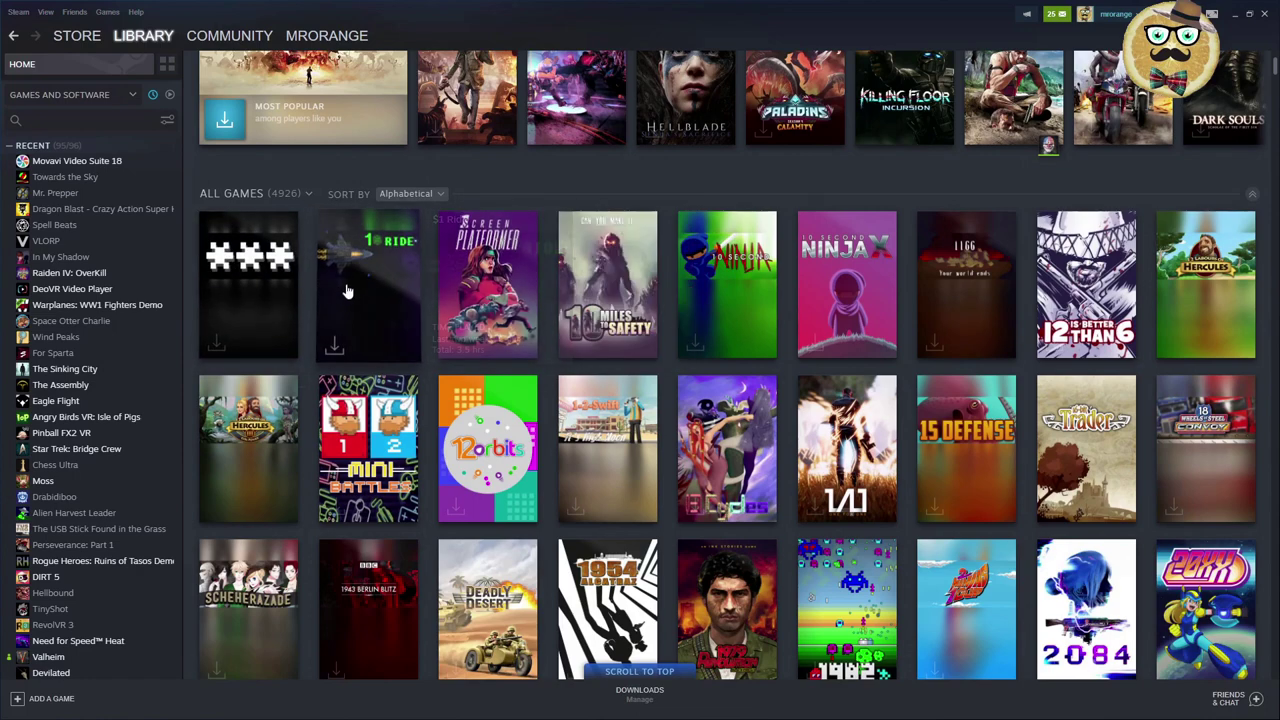
{"action": "left_click", "coordinate": [441, 195]}
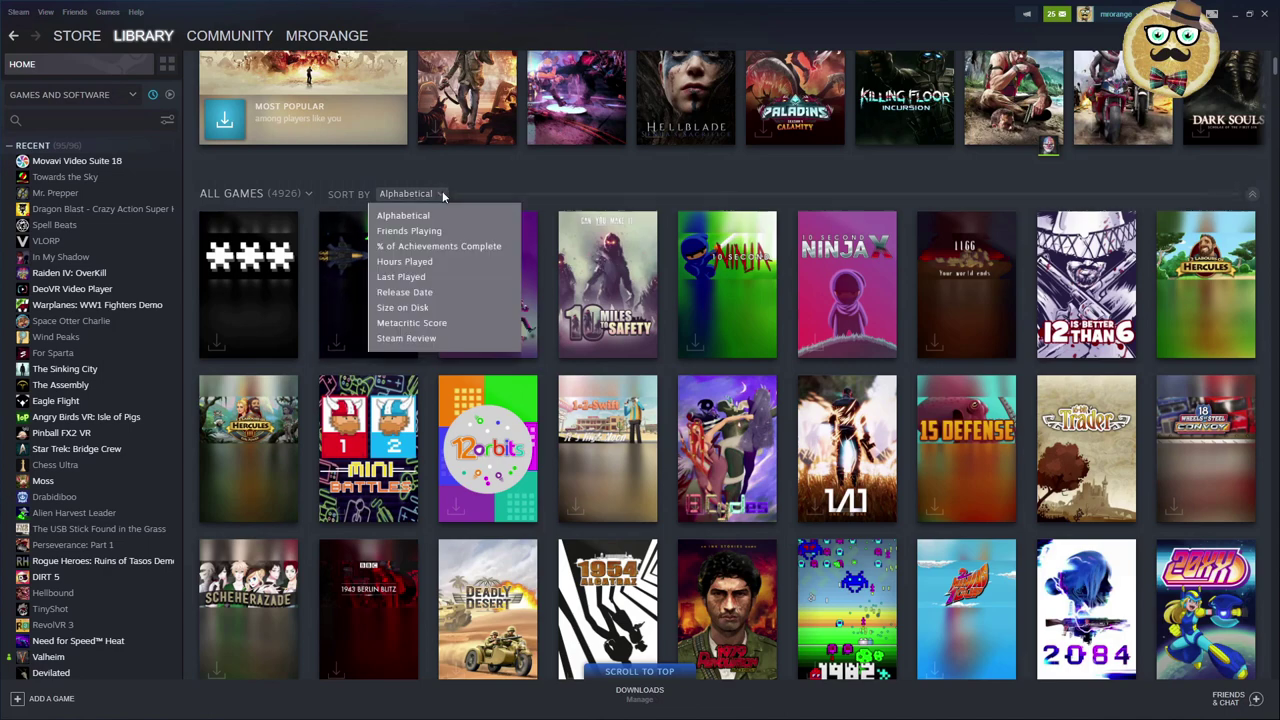
{"action": "left_click", "coordinate": [437, 231]}
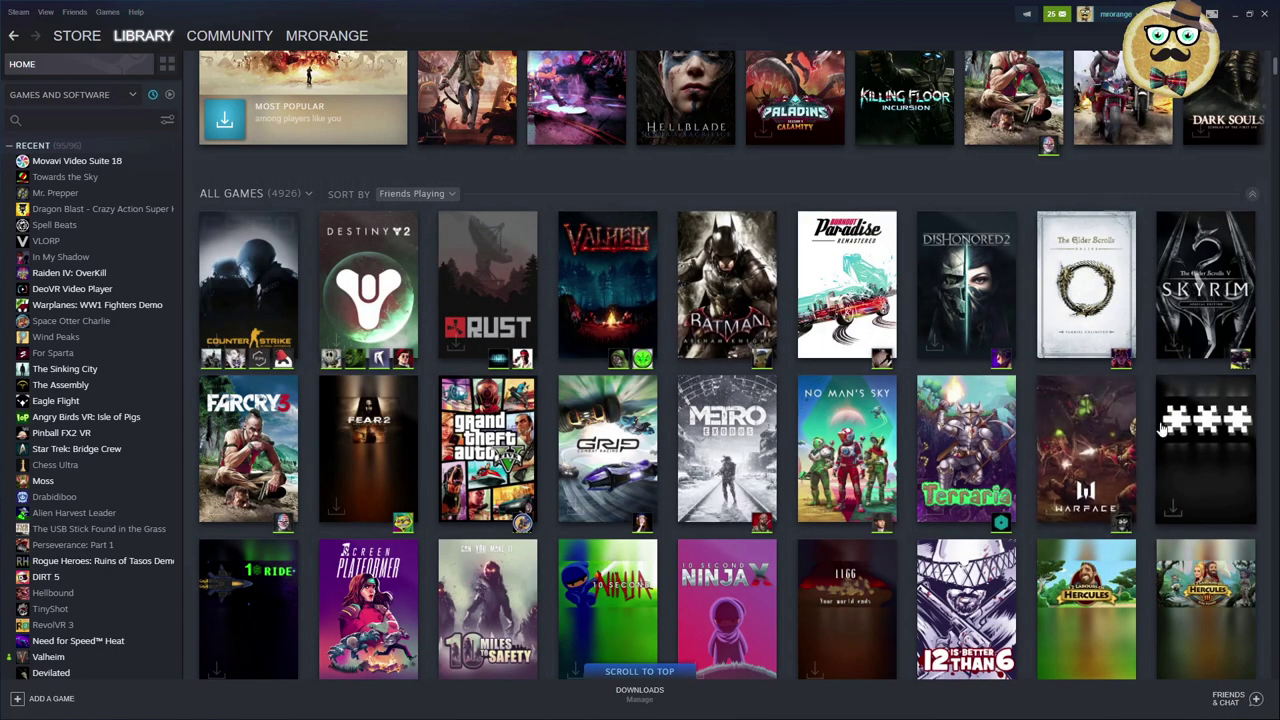
{"action": "scroll", "coordinate": [787, 370], "scroll_direction": "down", "scroll_amount": 2}
{"action": "mouse_move", "coordinate": [287, 193]}
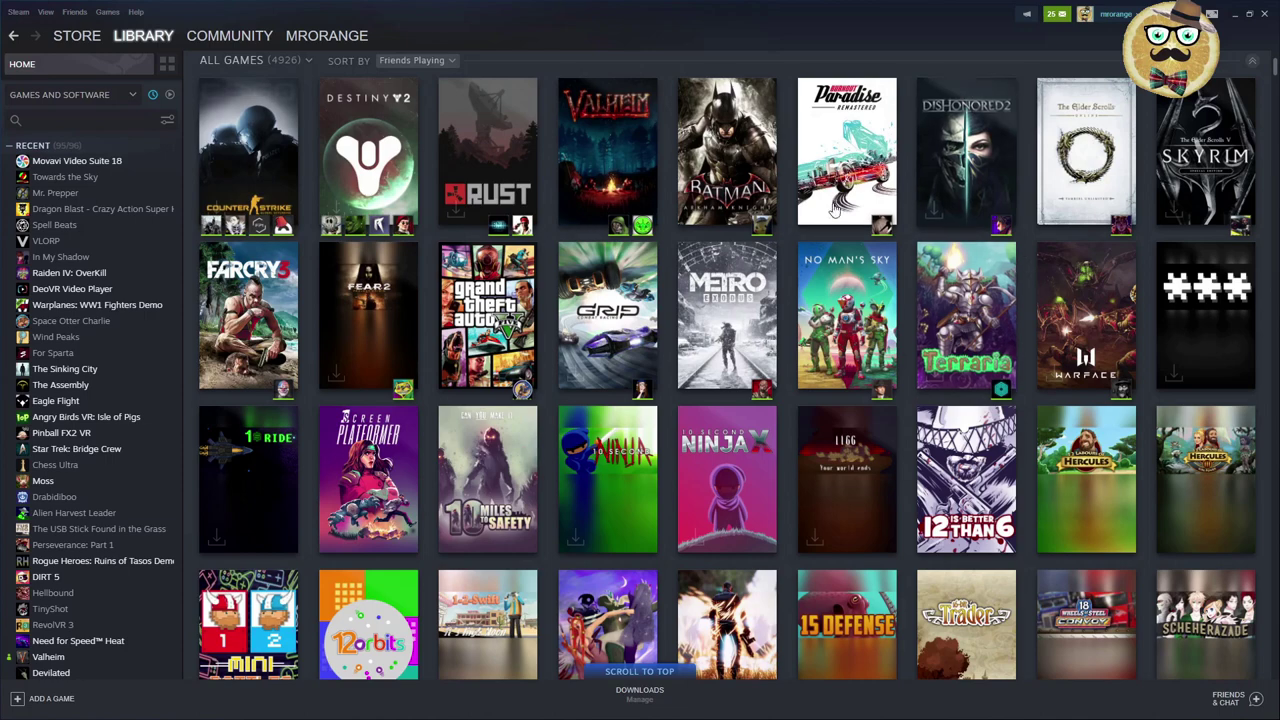
{"action": "scroll", "coordinate": [486, 194], "scroll_direction": "up", "scroll_amount": 2}
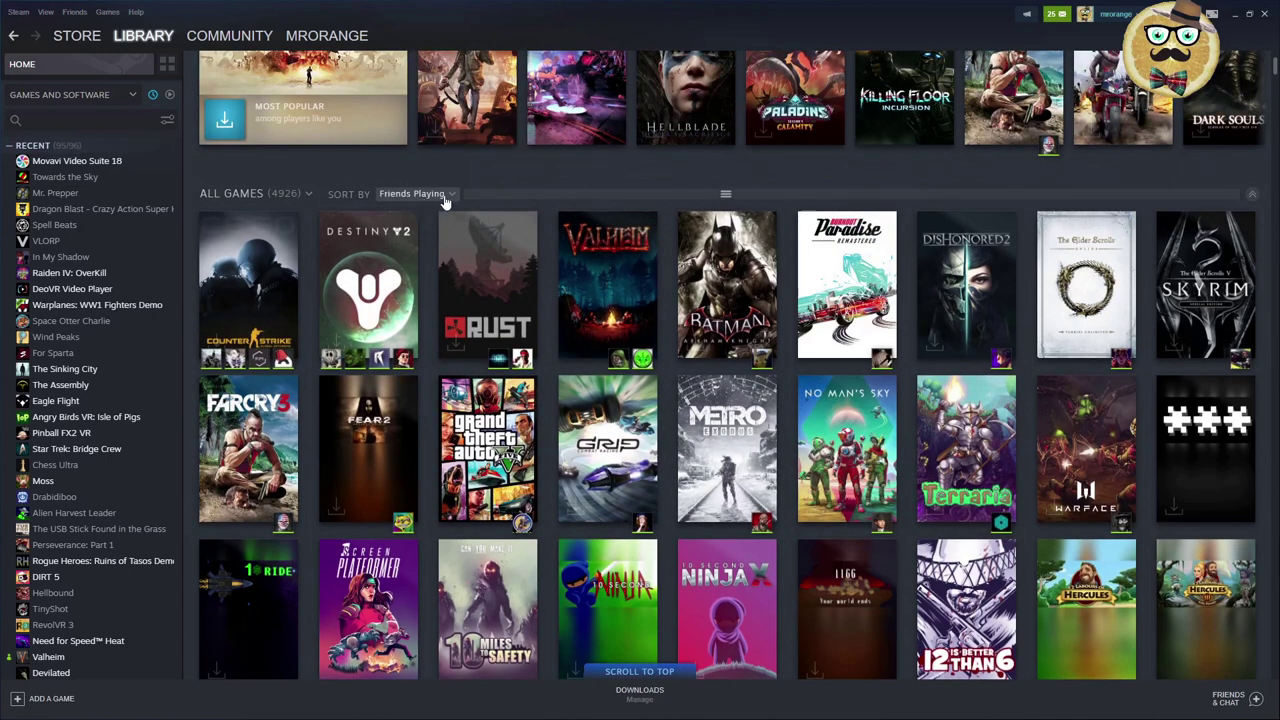
- Sort All Games by % of Achievements Complete and browse the grid, starting with 100% Complete games
{"action": "left_click", "coordinate": [450, 195]}
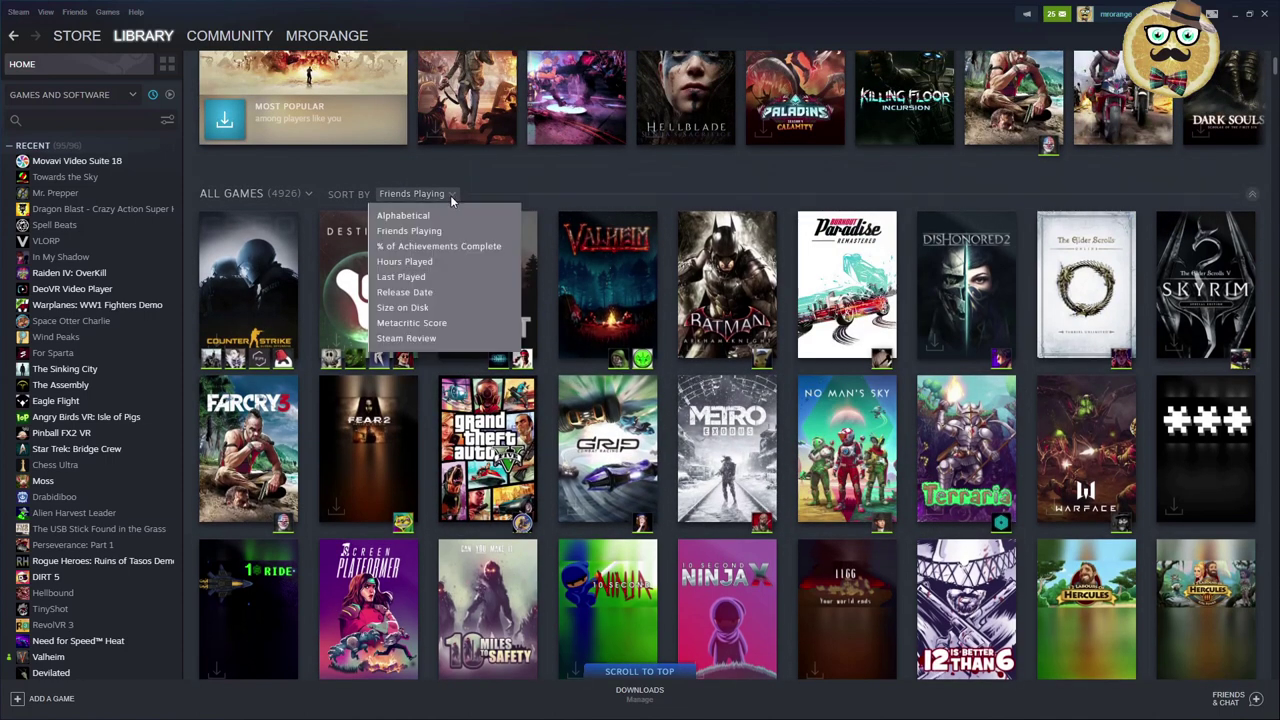
{"action": "left_click", "coordinate": [433, 248]}
{"action": "scroll", "coordinate": [908, 366], "scroll_direction": "down", "scroll_amount": 3}
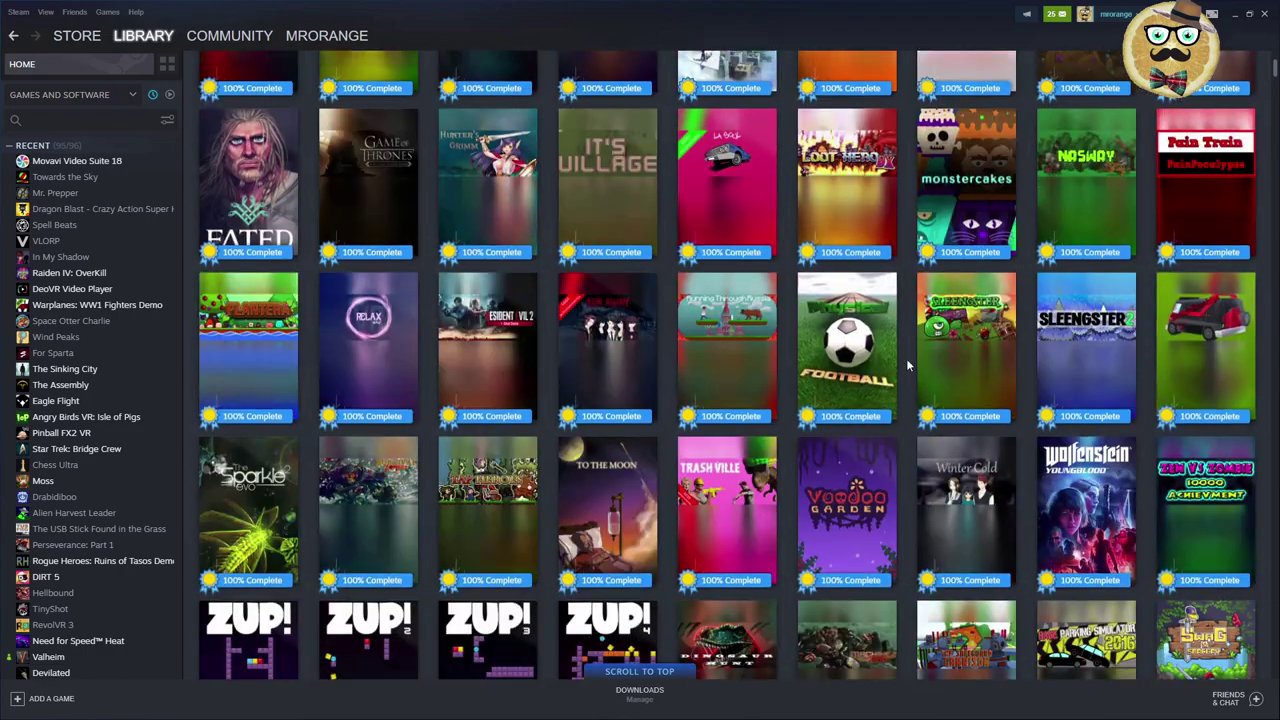
{"action": "scroll", "coordinate": [908, 366], "scroll_direction": "down", "scroll_amount": 3}
{"action": "scroll", "coordinate": [588, 276], "scroll_direction": "up", "scroll_amount": 4}
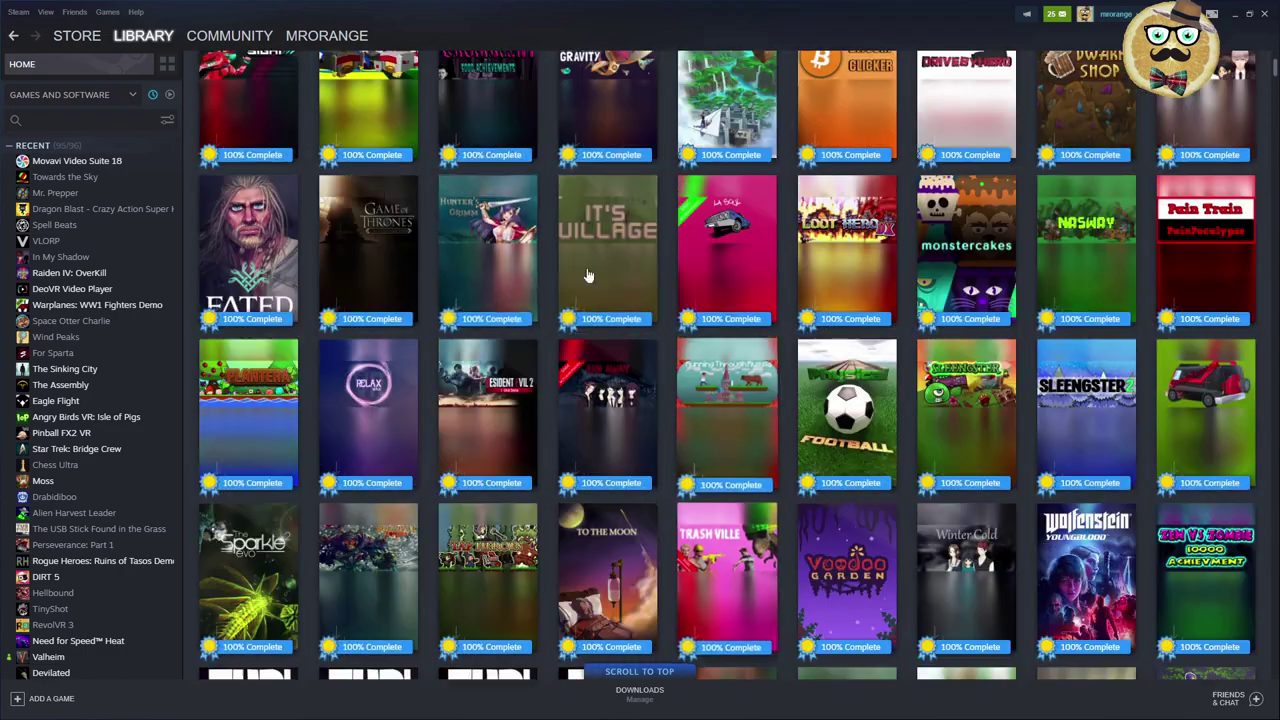
{"action": "scroll", "coordinate": [600, 300], "scroll_direction": "down", "scroll_amount": 15}
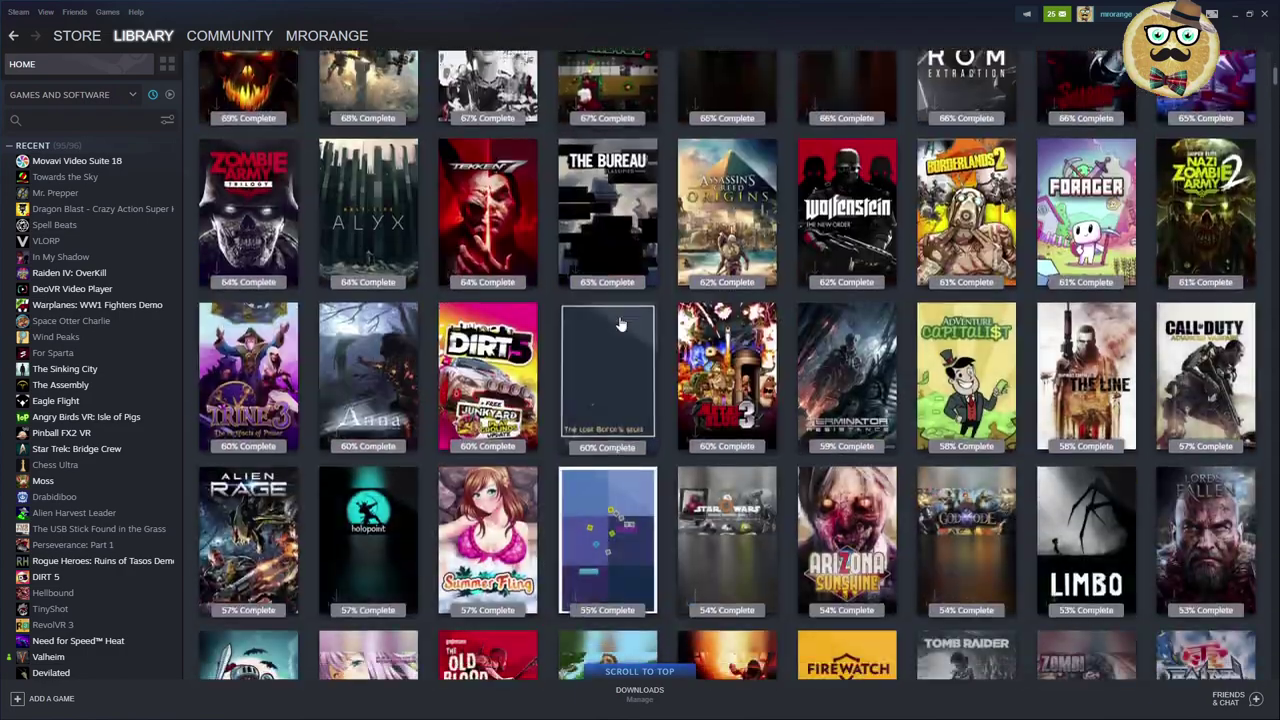
{"action": "scroll", "coordinate": [620, 325], "scroll_direction": "down", "scroll_amount": 8}
{"action": "scroll", "coordinate": [622, 326], "scroll_direction": "up", "scroll_amount": 6}
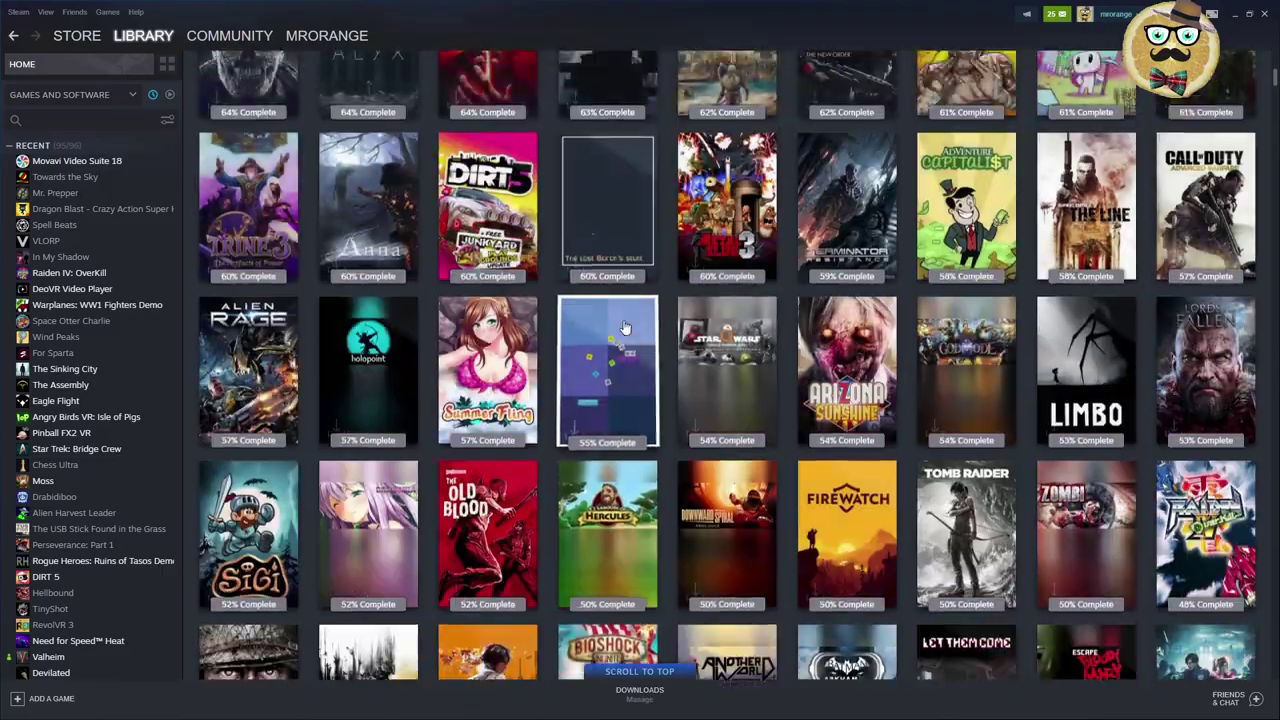
{"action": "scroll", "coordinate": [622, 327], "scroll_direction": "up", "scroll_amount": 3}
{"action": "mouse_move", "coordinate": [700, 425]}
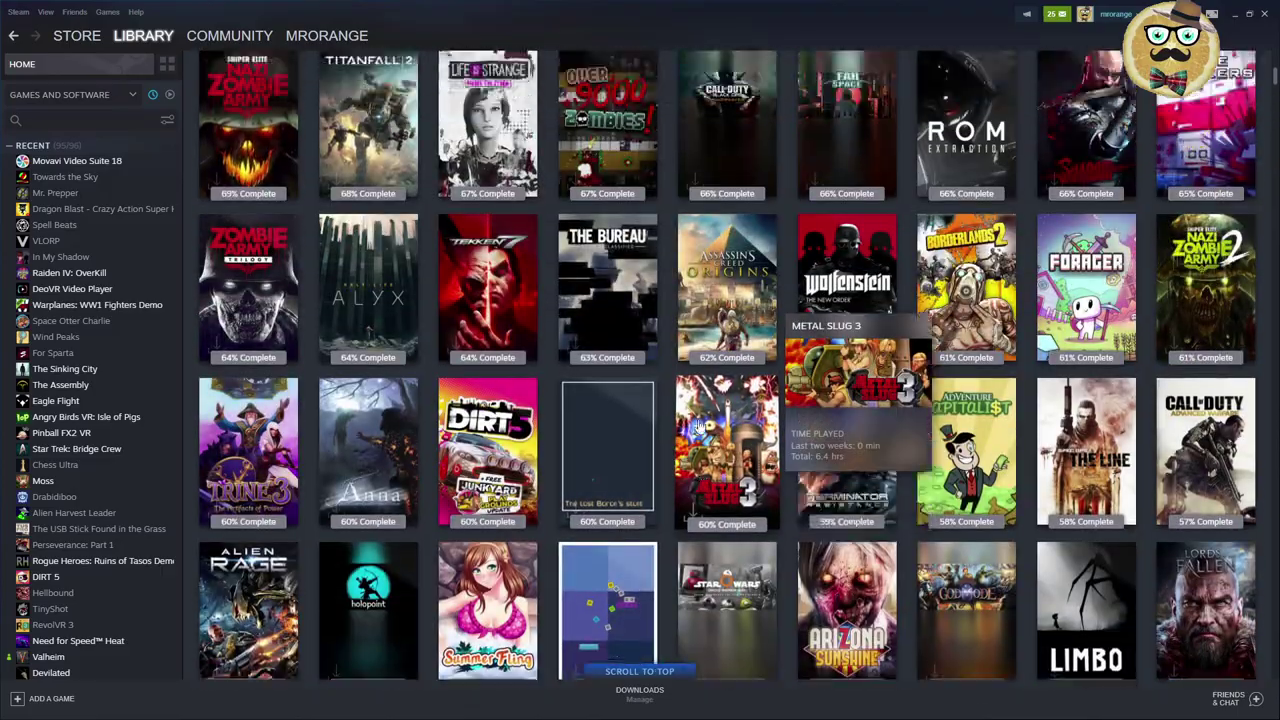
{"action": "scroll", "coordinate": [700, 425], "scroll_direction": "up", "scroll_amount": 20}
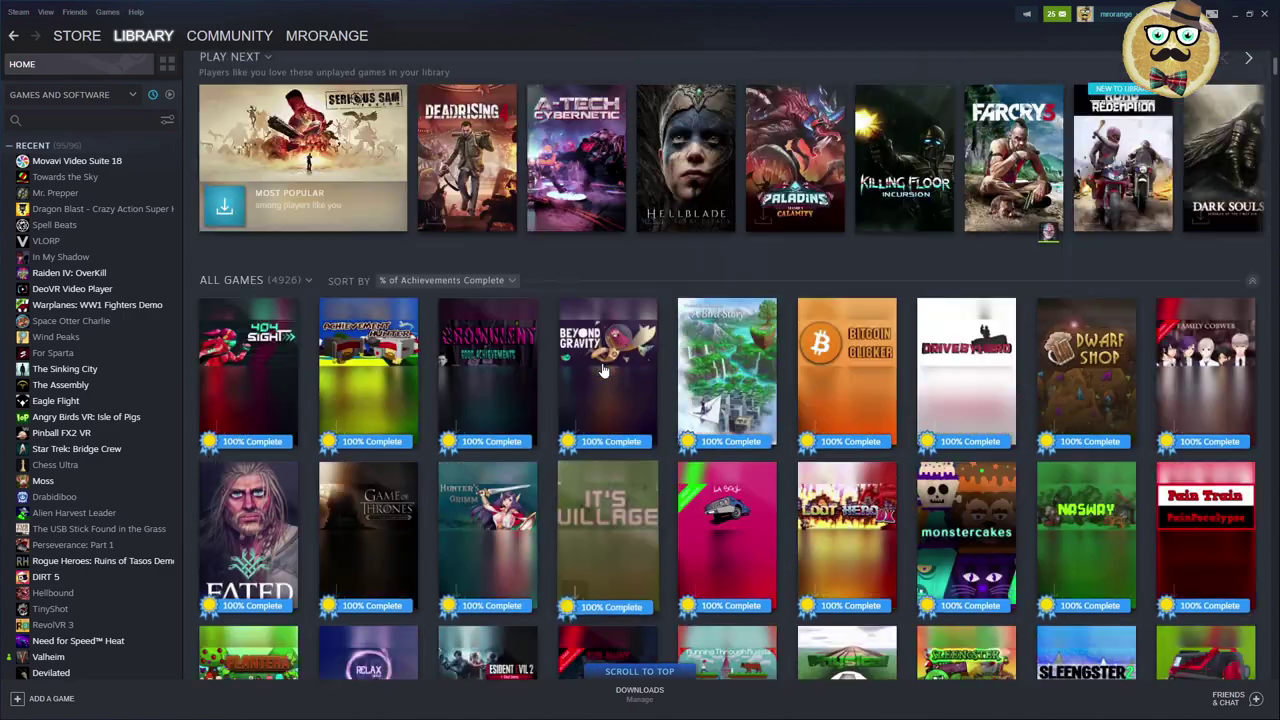
{"action": "scroll", "coordinate": [603, 370], "scroll_direction": "up", "scroll_amount": 7}
{"action": "scroll", "coordinate": [540, 432], "scroll_direction": "down", "scroll_amount": 3}
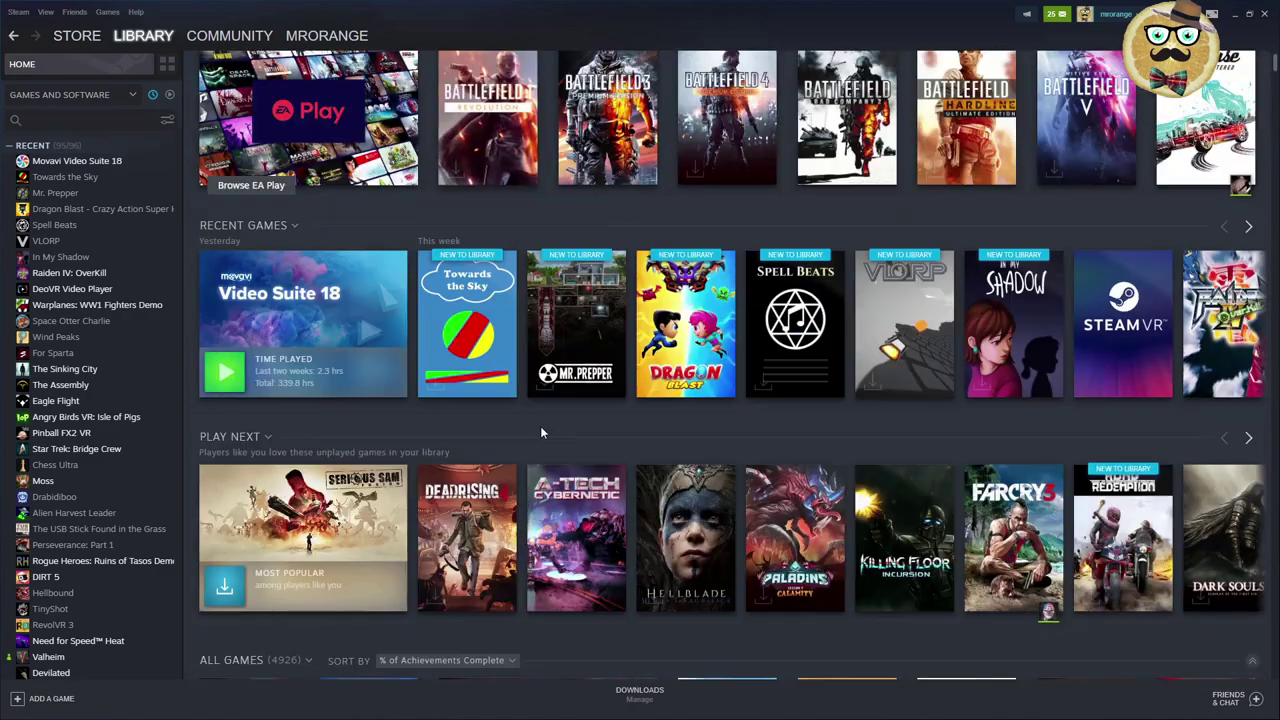
{"action": "scroll", "coordinate": [540, 432], "scroll_direction": "down", "scroll_amount": 4}
- Sort the All Games shelf by Size on Disk
{"action": "left_click", "coordinate": [470, 327]}
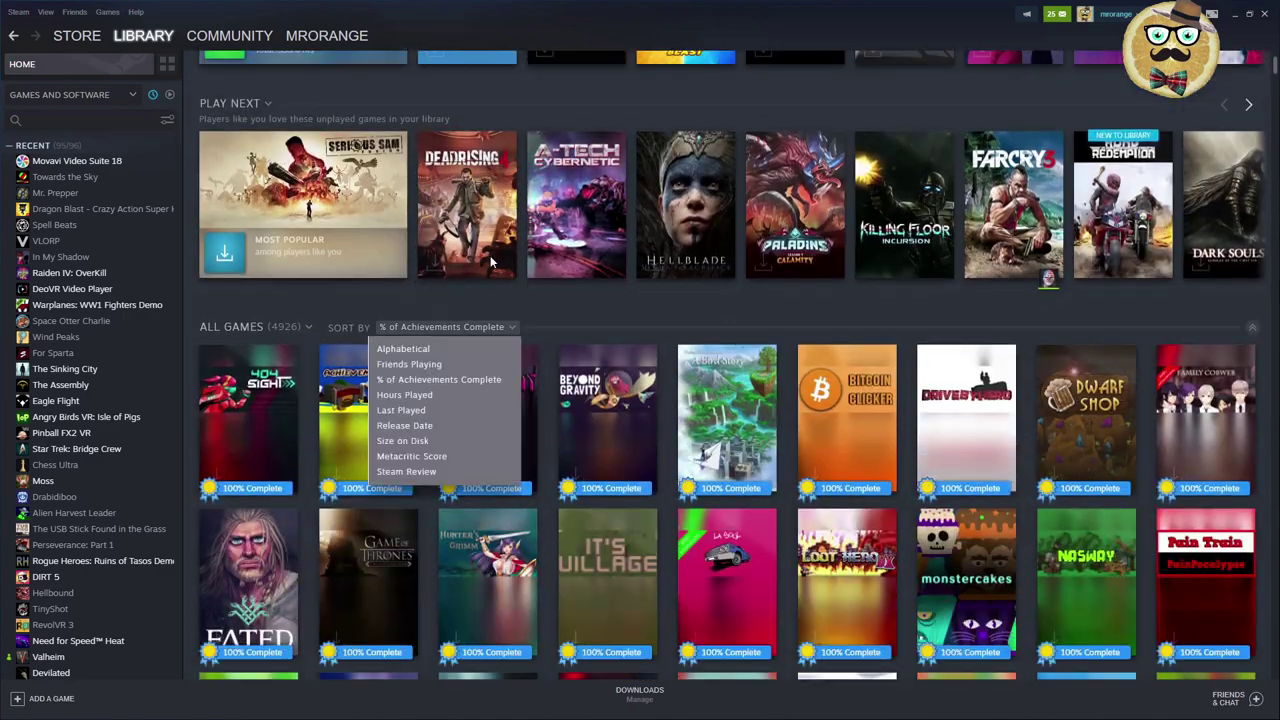
{"action": "left_click", "coordinate": [451, 443]}
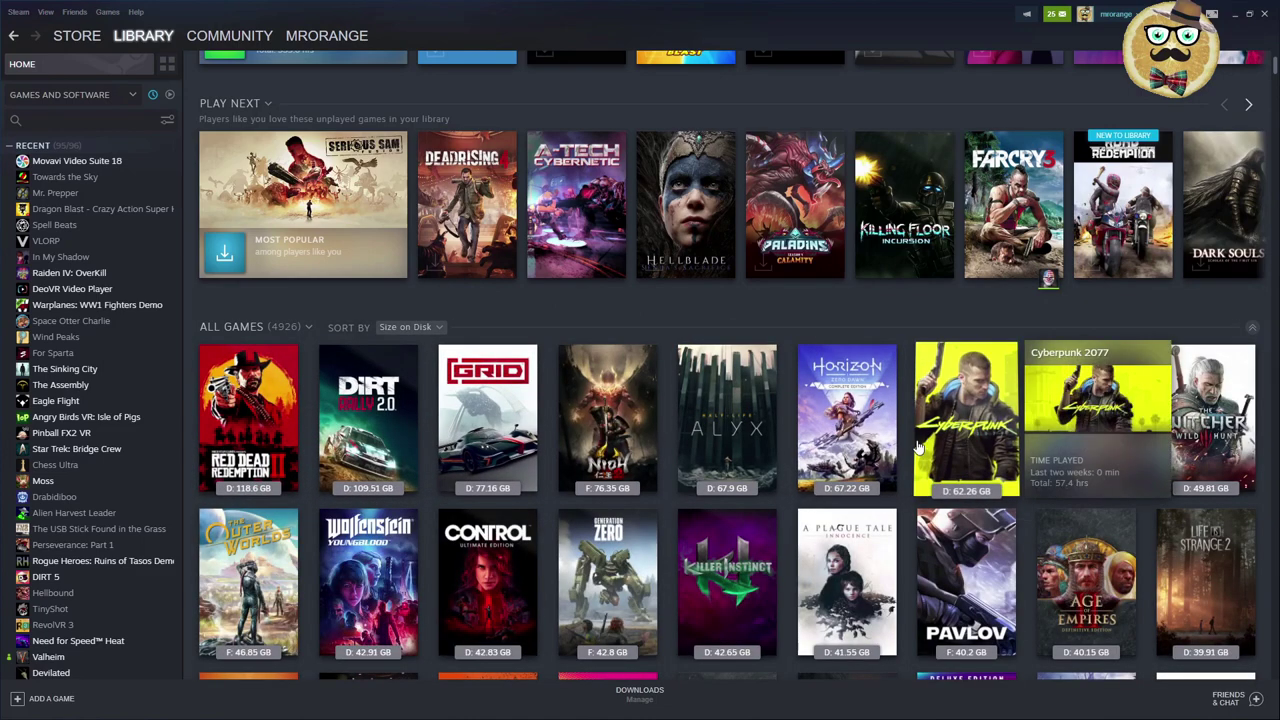
{"action": "mouse_move", "coordinate": [818, 455]}
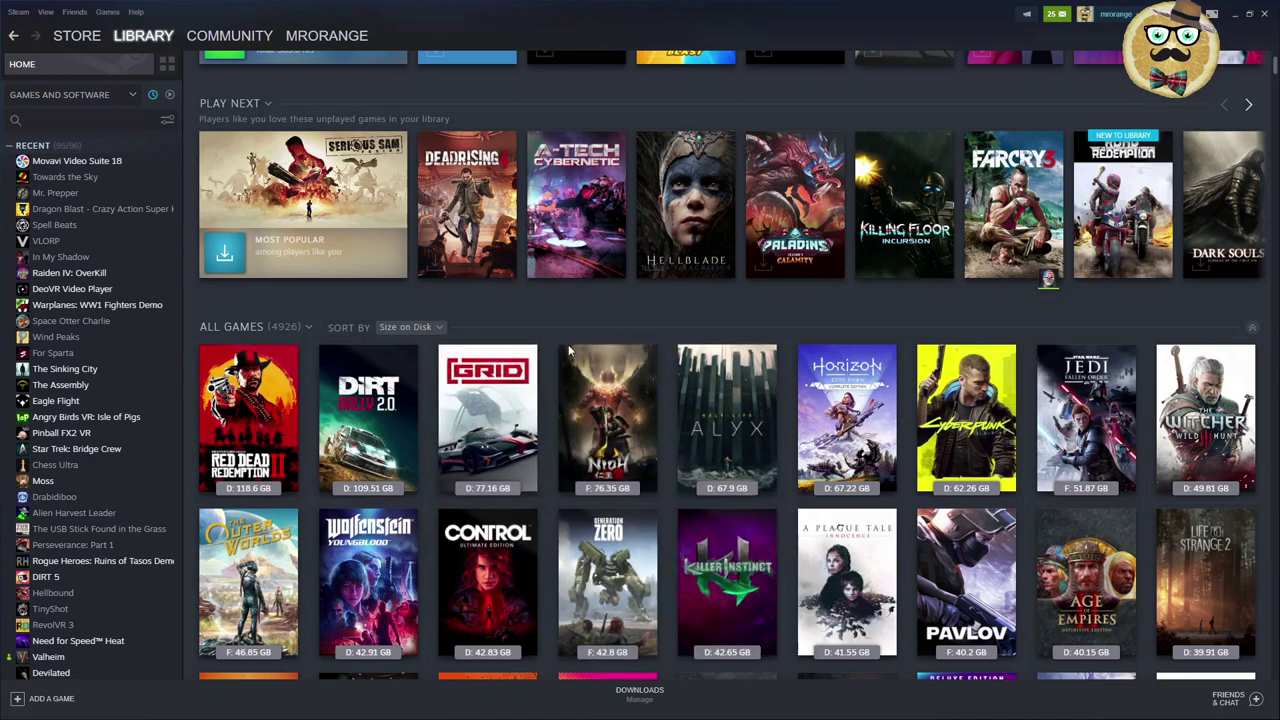
- Re-sort All Games by Release Date, led by Lost Moon (Nov 12, 2021)
{"action": "mouse_move", "coordinate": [410, 418]}
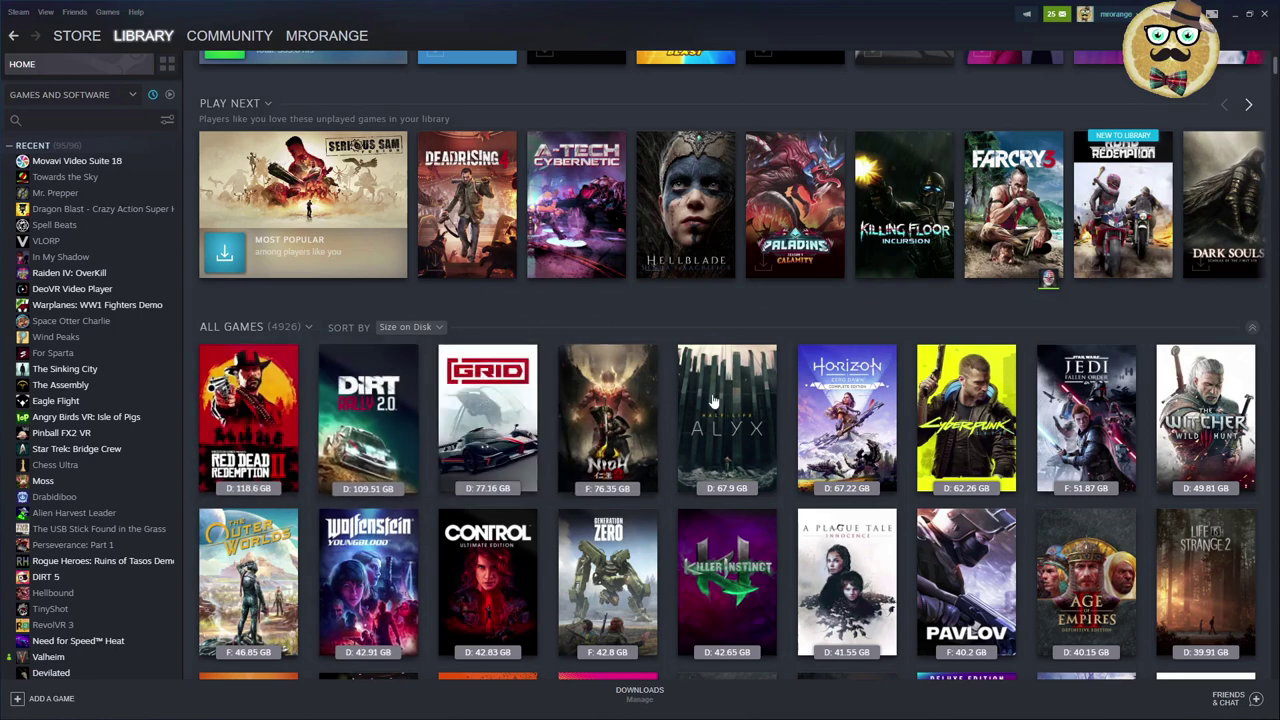
{"action": "left_click", "coordinate": [437, 328]}
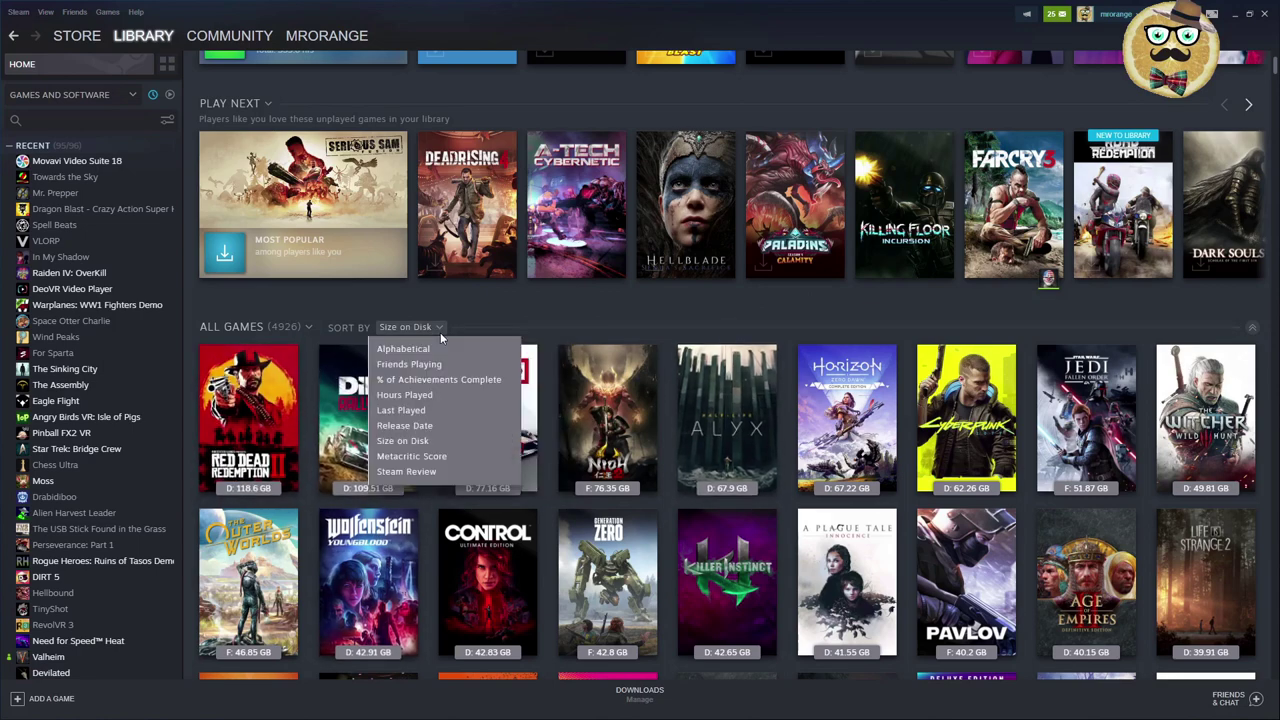
{"action": "left_click", "coordinate": [404, 425]}
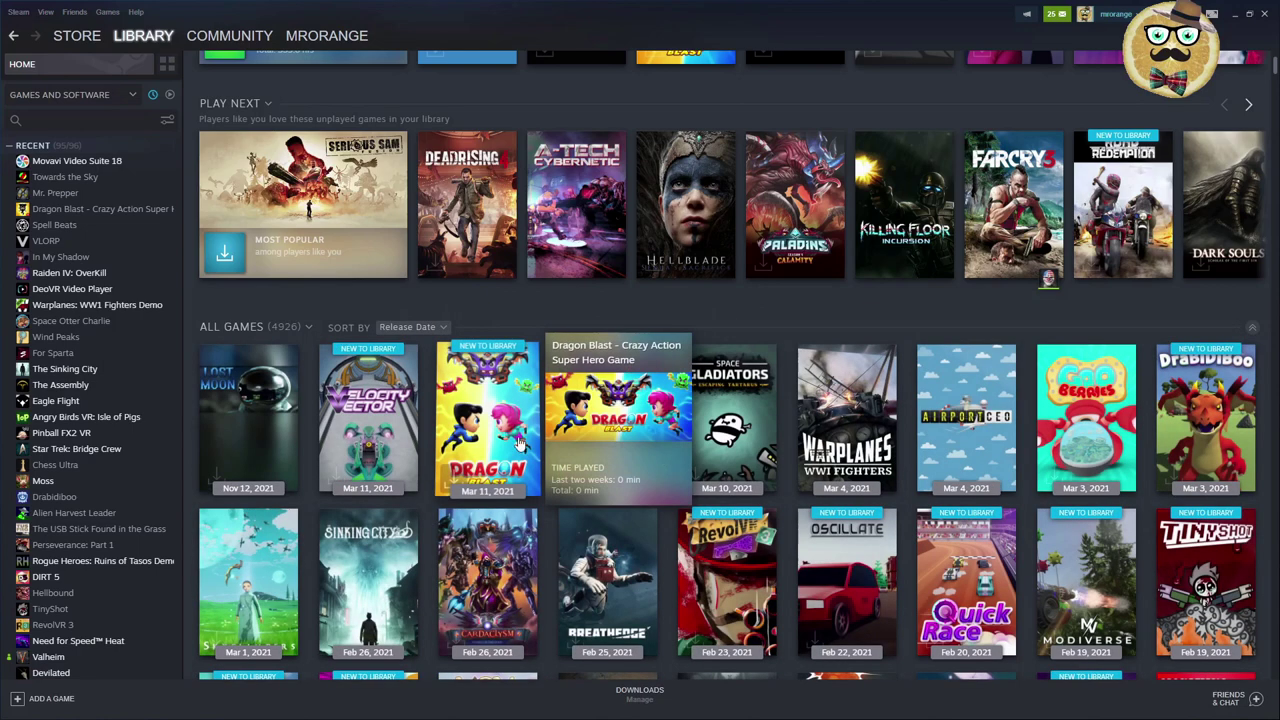
{"action": "scroll", "coordinate": [910, 467], "scroll_direction": "down", "scroll_amount": 7}
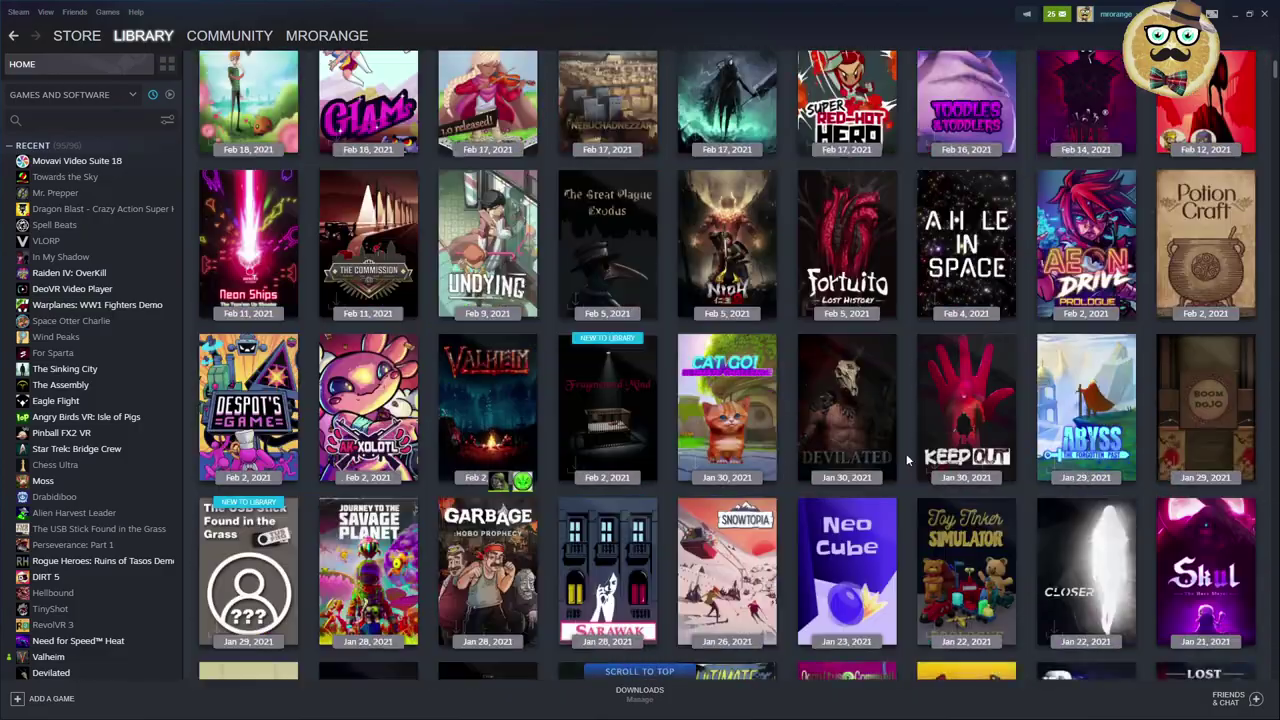
{"action": "scroll", "coordinate": [894, 434], "scroll_direction": "up", "scroll_amount": 5}
{"action": "scroll", "coordinate": [830, 441], "scroll_direction": "up", "scroll_amount": 3}
{"action": "scroll", "coordinate": [600, 420], "scroll_direction": "down", "scroll_amount": 6}
{"action": "scroll", "coordinate": [562, 452], "scroll_direction": "up", "scroll_amount": 3}
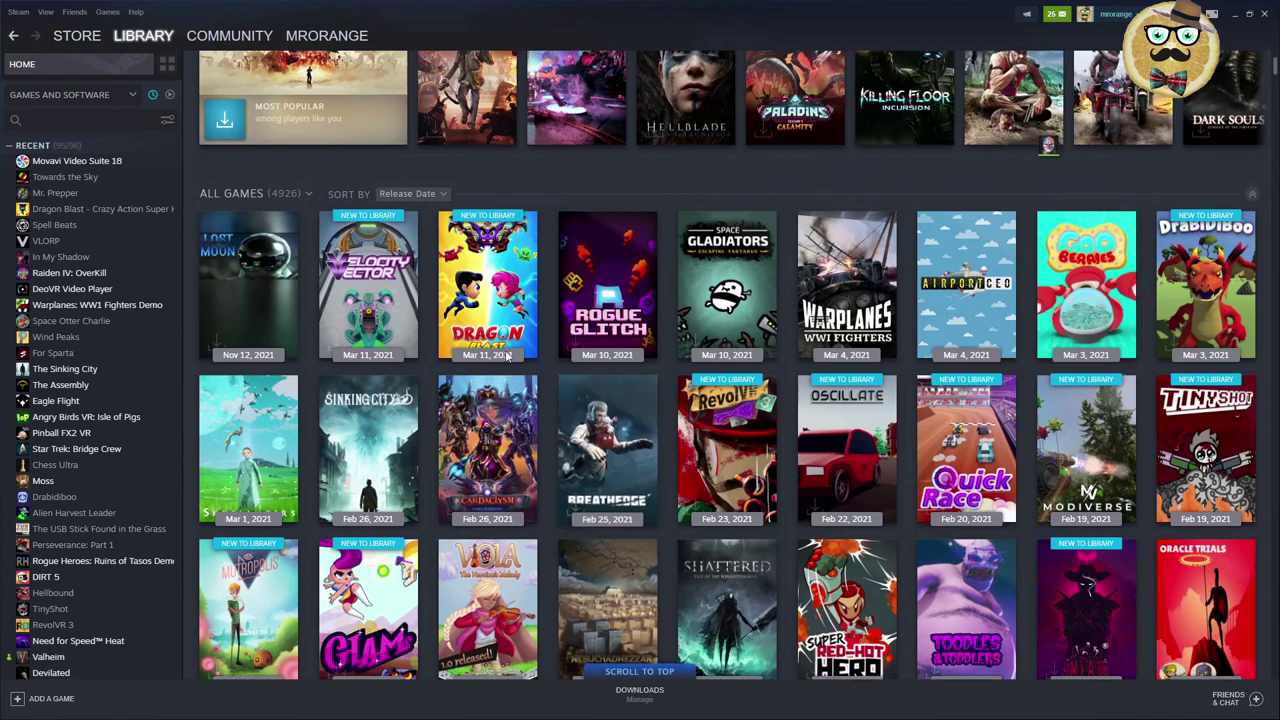
- Sort All Games by Metacritic Score, topped by BioShock, Grand Theft Auto V and Half-Life at 96
{"action": "left_click", "coordinate": [446, 196]}
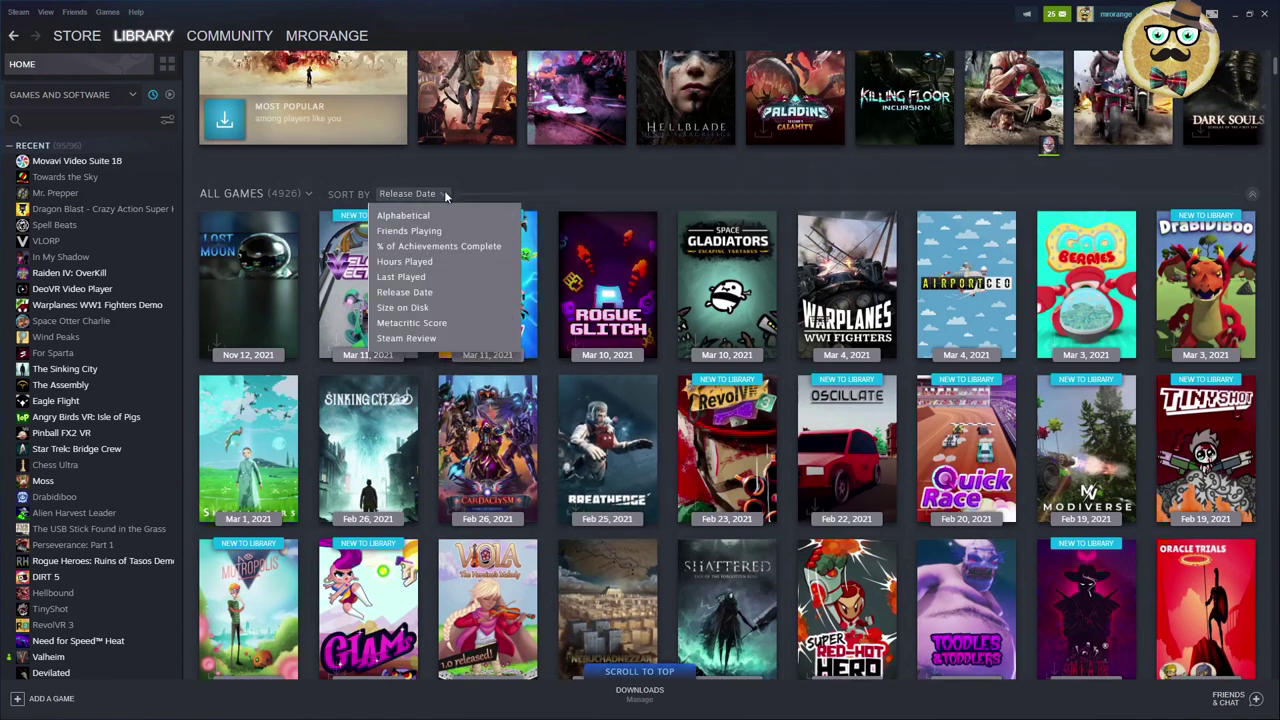
{"action": "left_click", "coordinate": [450, 330]}
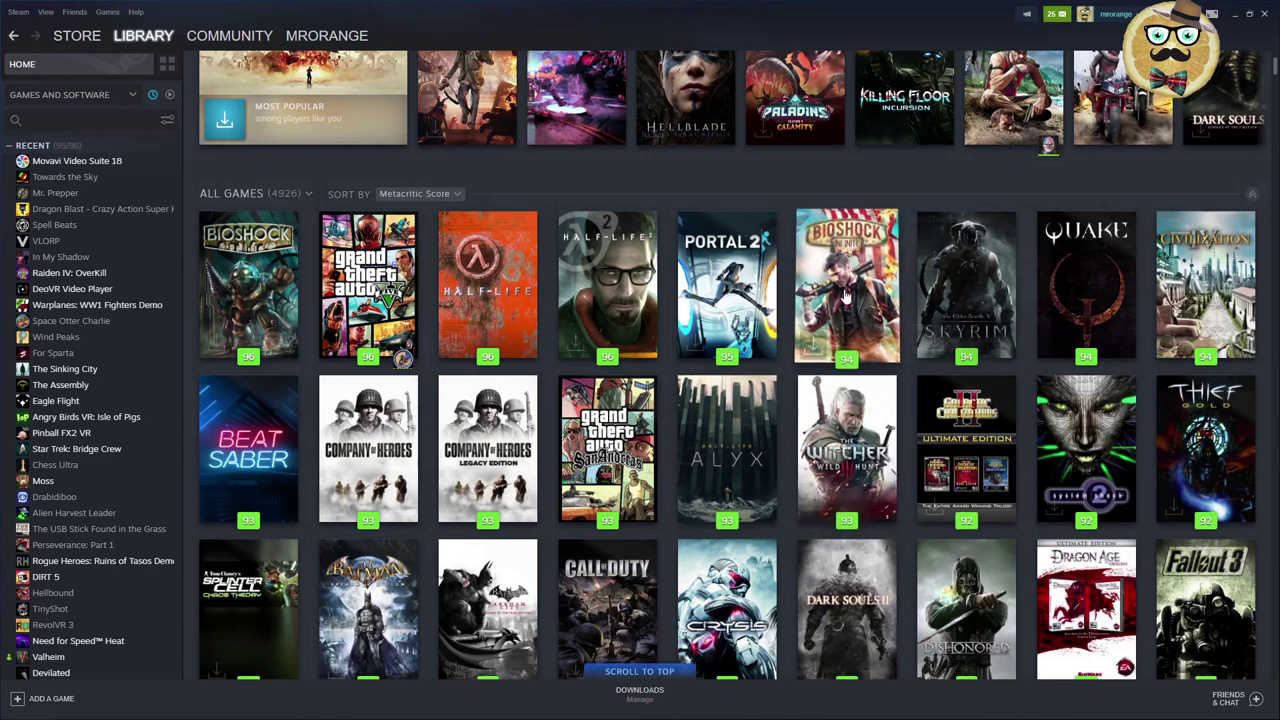
{"action": "left_click", "coordinate": [457, 194]}
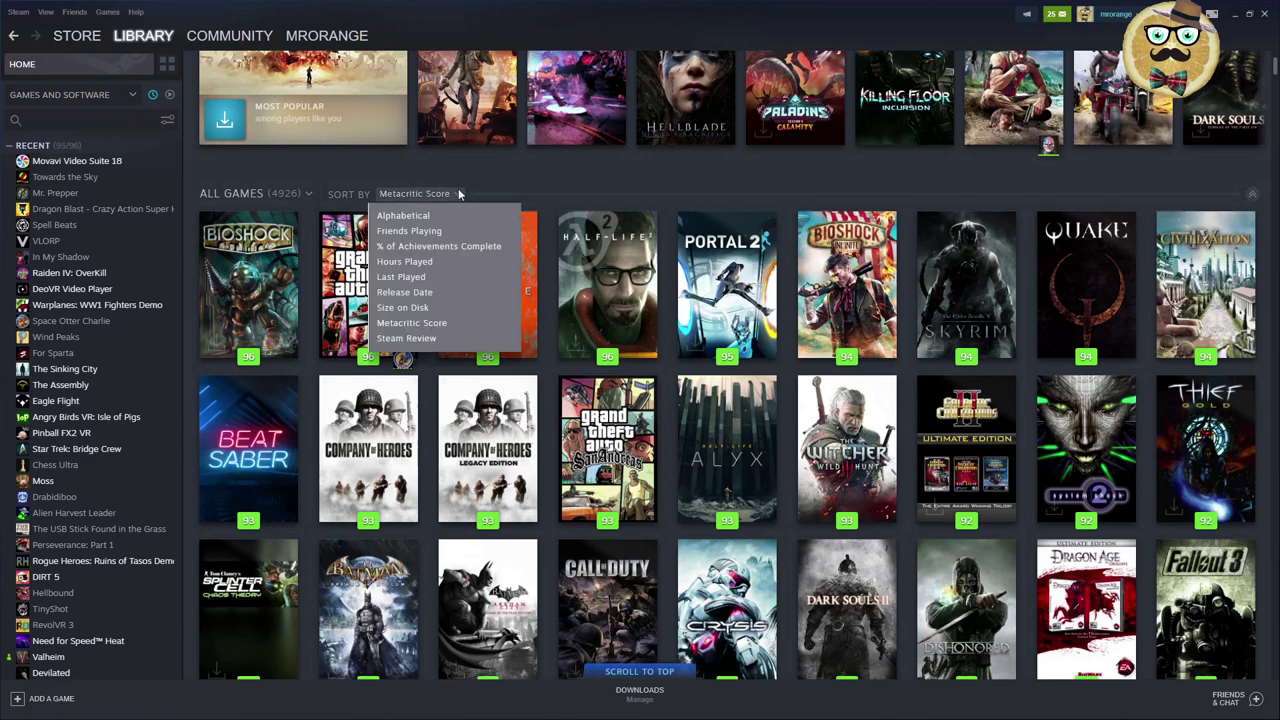
- Sort All Games by Steam Review and browse down the grid through ratings like Very Positive - 80%
{"action": "left_click", "coordinate": [452, 339]}
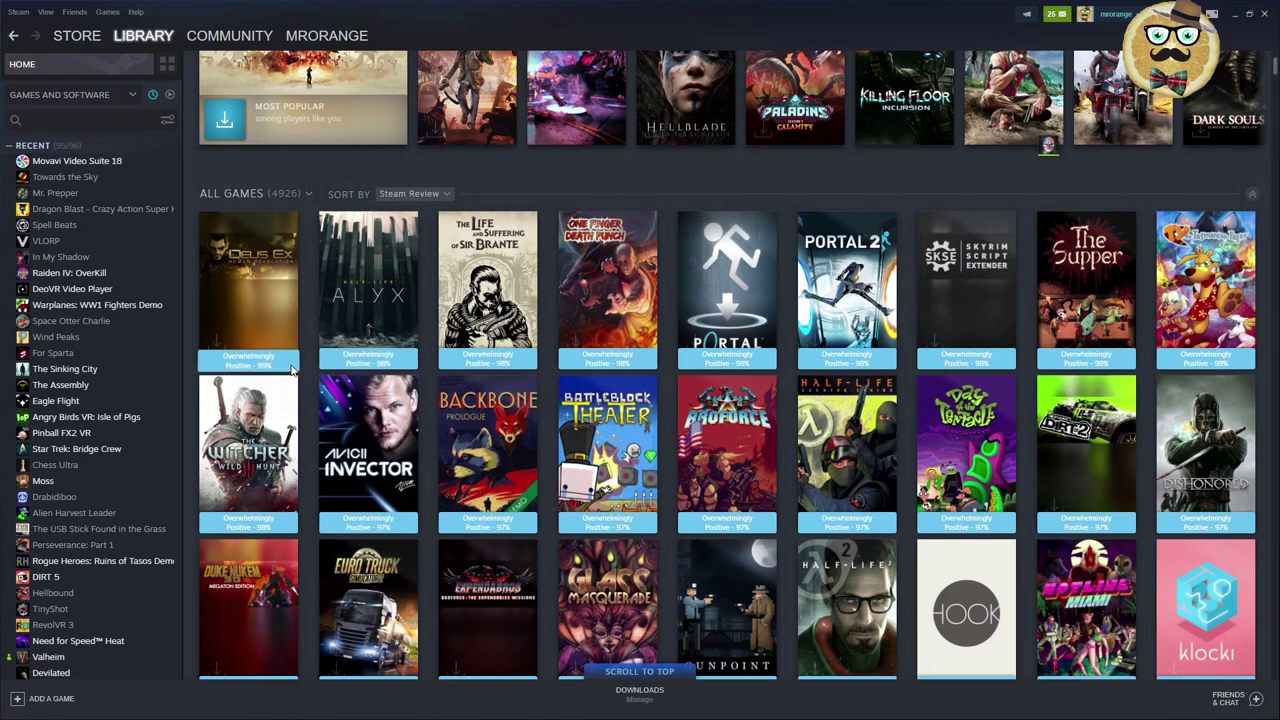
{"action": "mouse_move", "coordinate": [271, 336]}
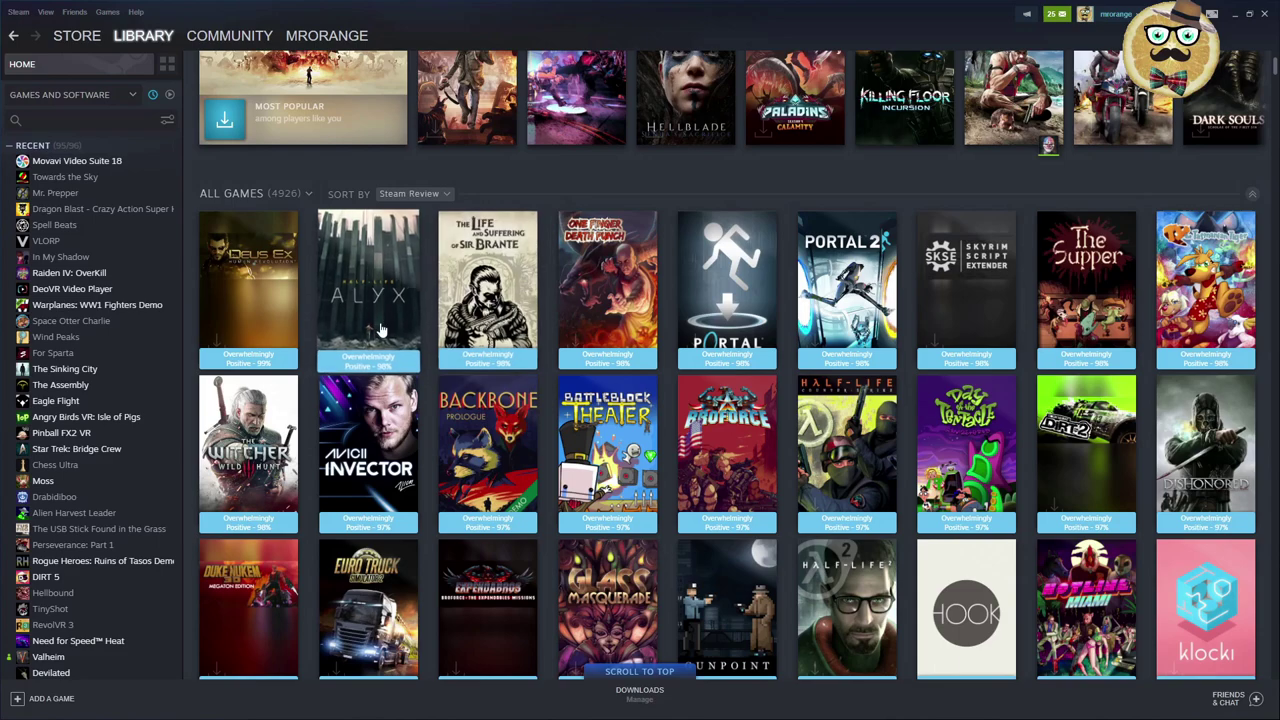
{"action": "scroll", "coordinate": [1152, 427], "scroll_direction": "down", "scroll_amount": 3}
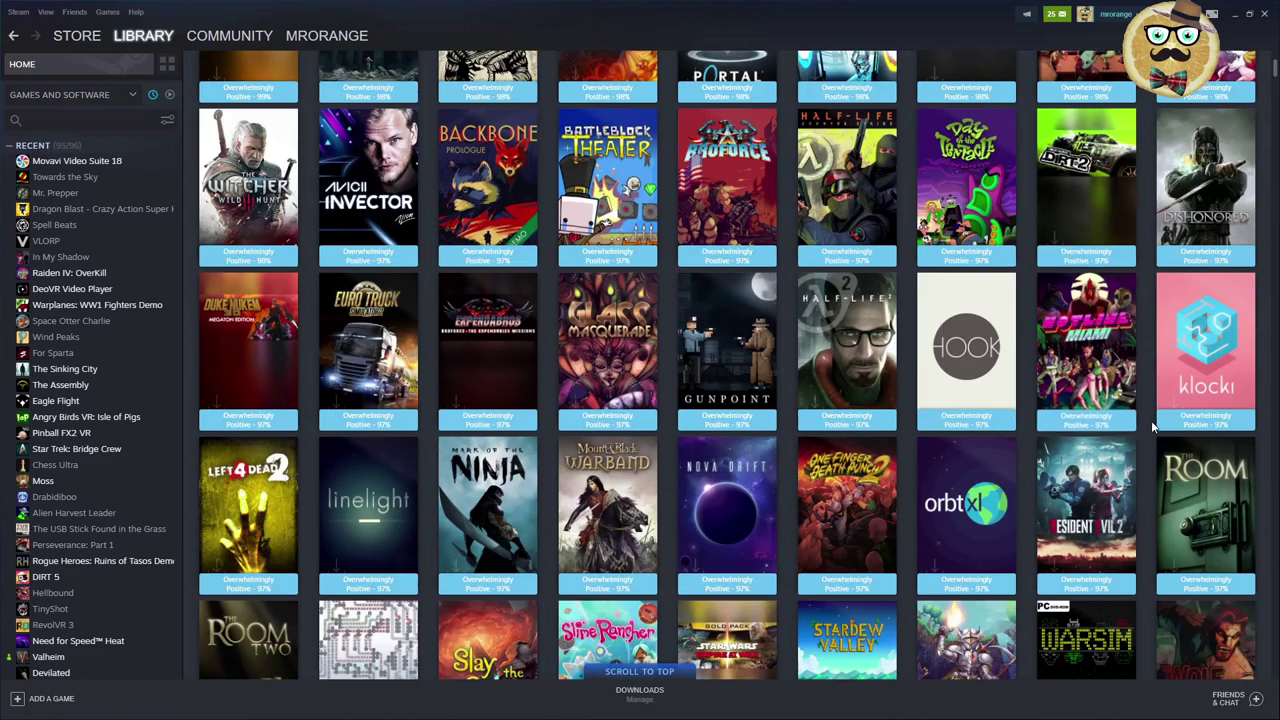
{"action": "scroll", "coordinate": [1140, 463], "scroll_direction": "down", "scroll_amount": 3}
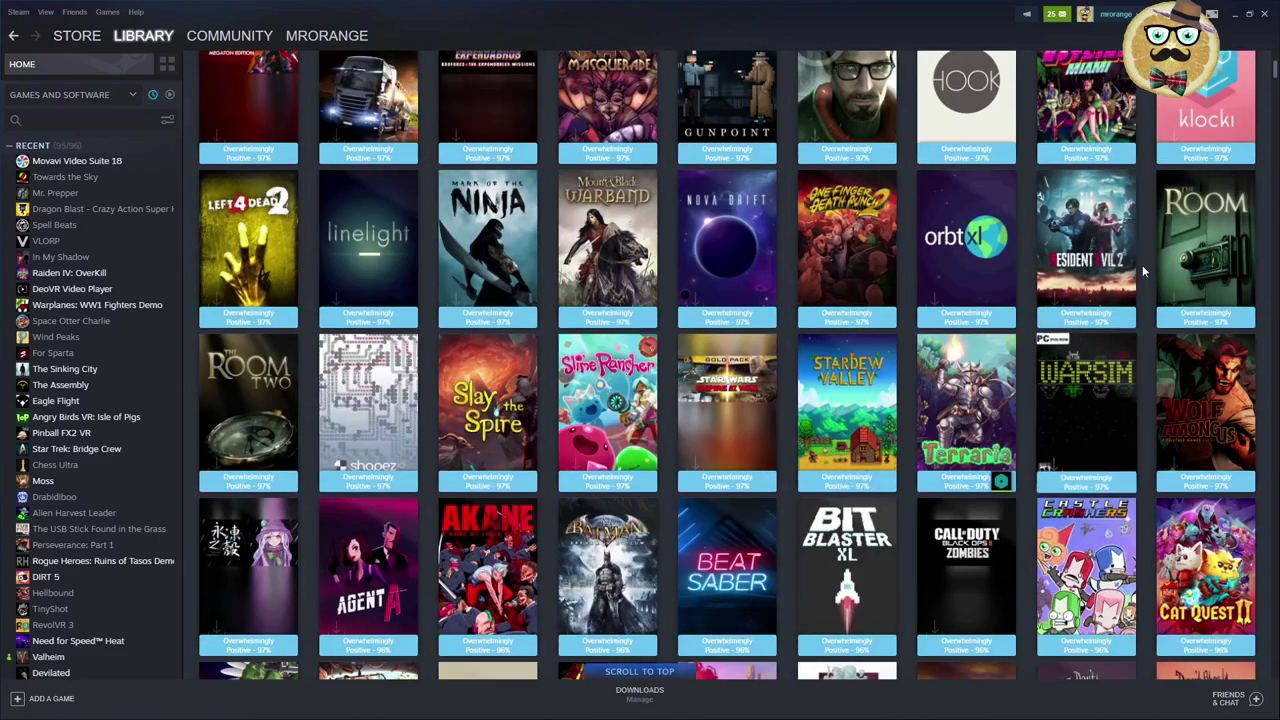
{"action": "scroll", "coordinate": [947, 370], "scroll_direction": "down", "scroll_amount": 10}
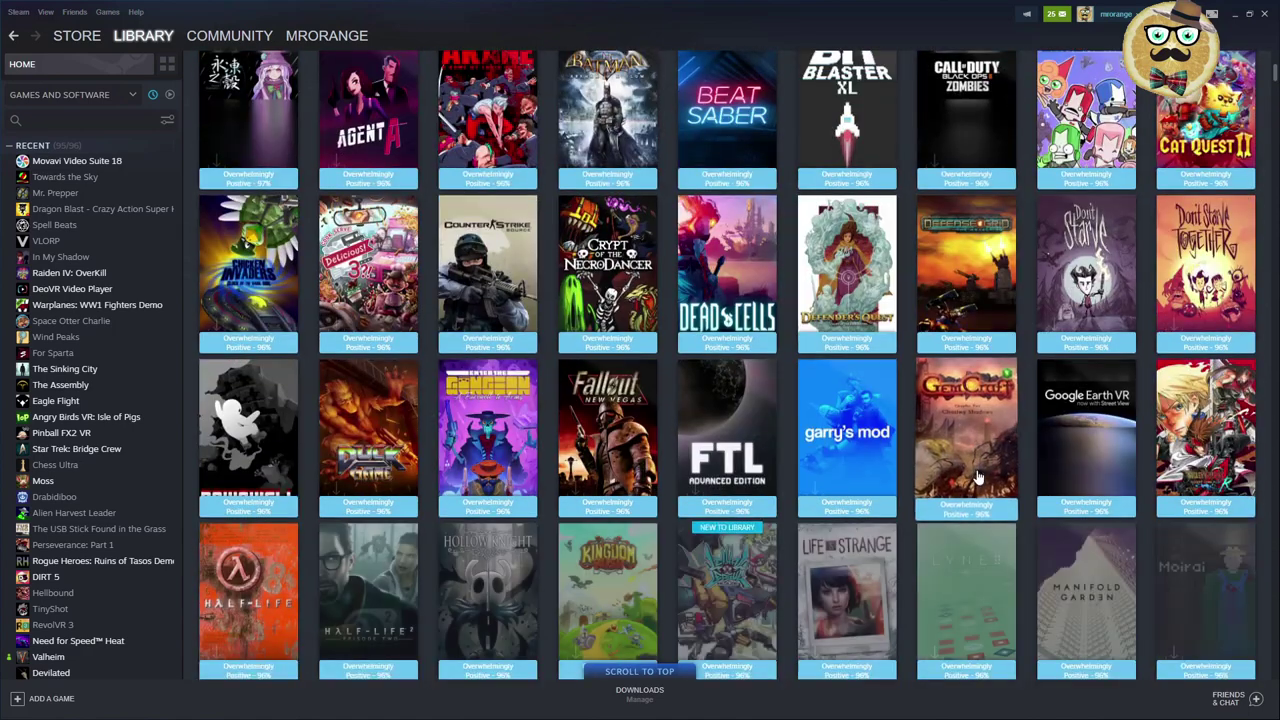
{"action": "scroll", "coordinate": [975, 467], "scroll_direction": "down", "scroll_amount": 5}
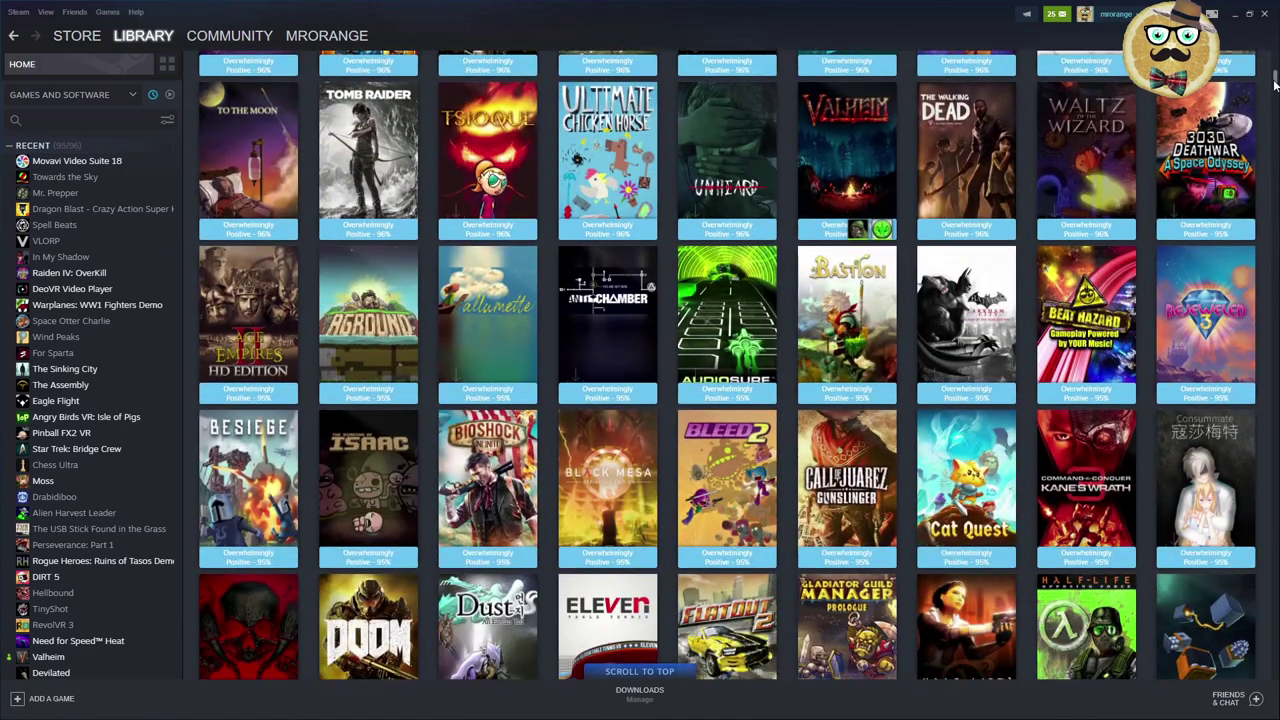
{"action": "left_click_drag", "start_coordinate": [1274, 85], "coordinate": [1257, 698]}
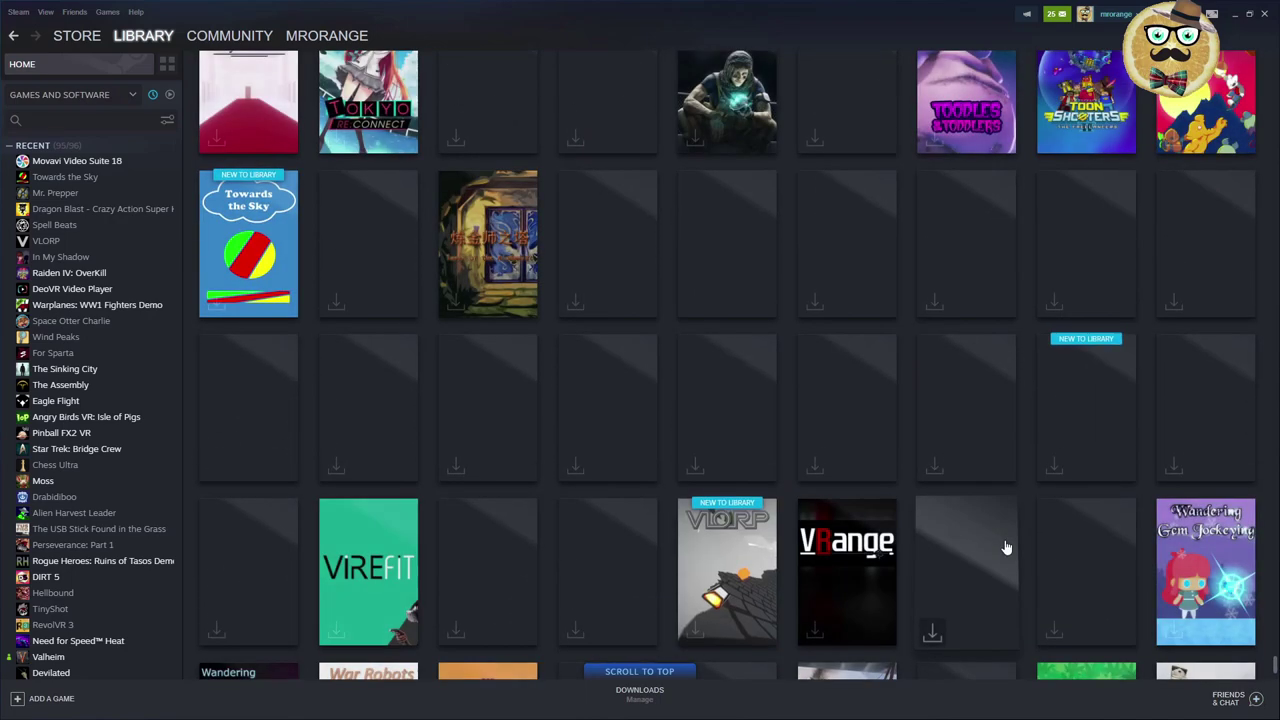
{"action": "scroll", "coordinate": [1010, 545], "scroll_direction": "up", "scroll_amount": 10}
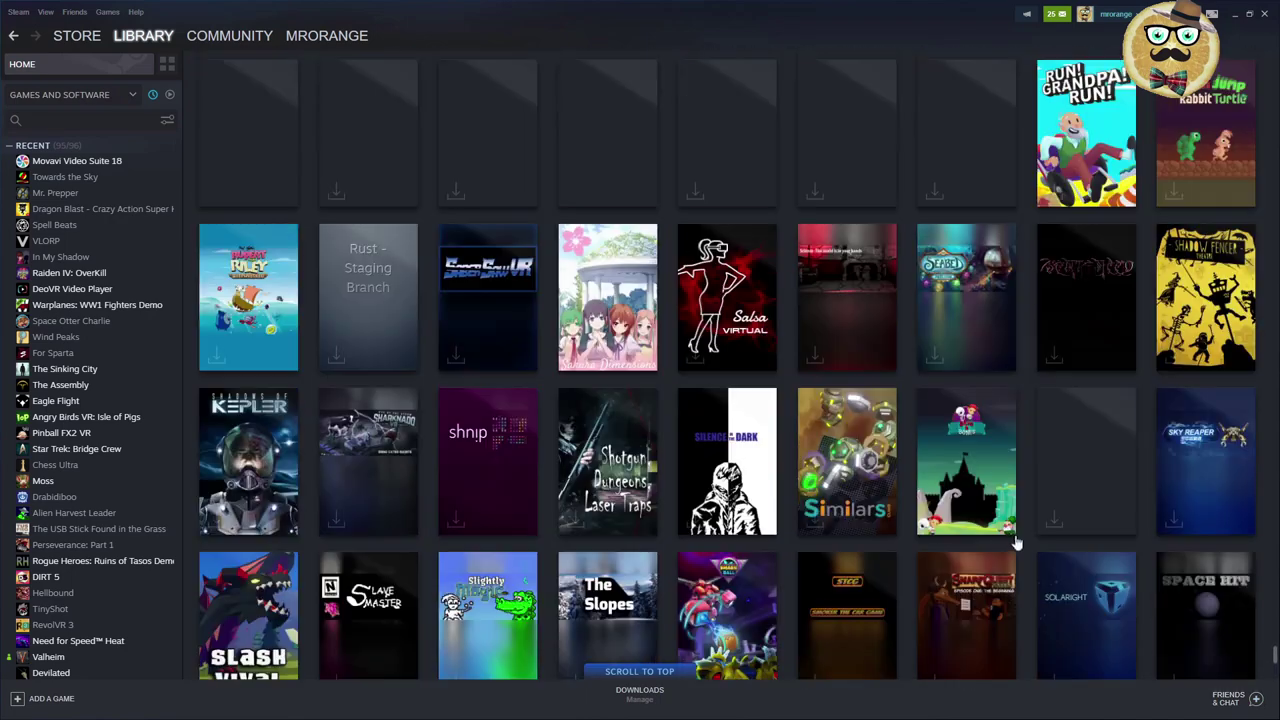
{"action": "scroll", "coordinate": [1016, 495], "scroll_direction": "up", "scroll_amount": 15}
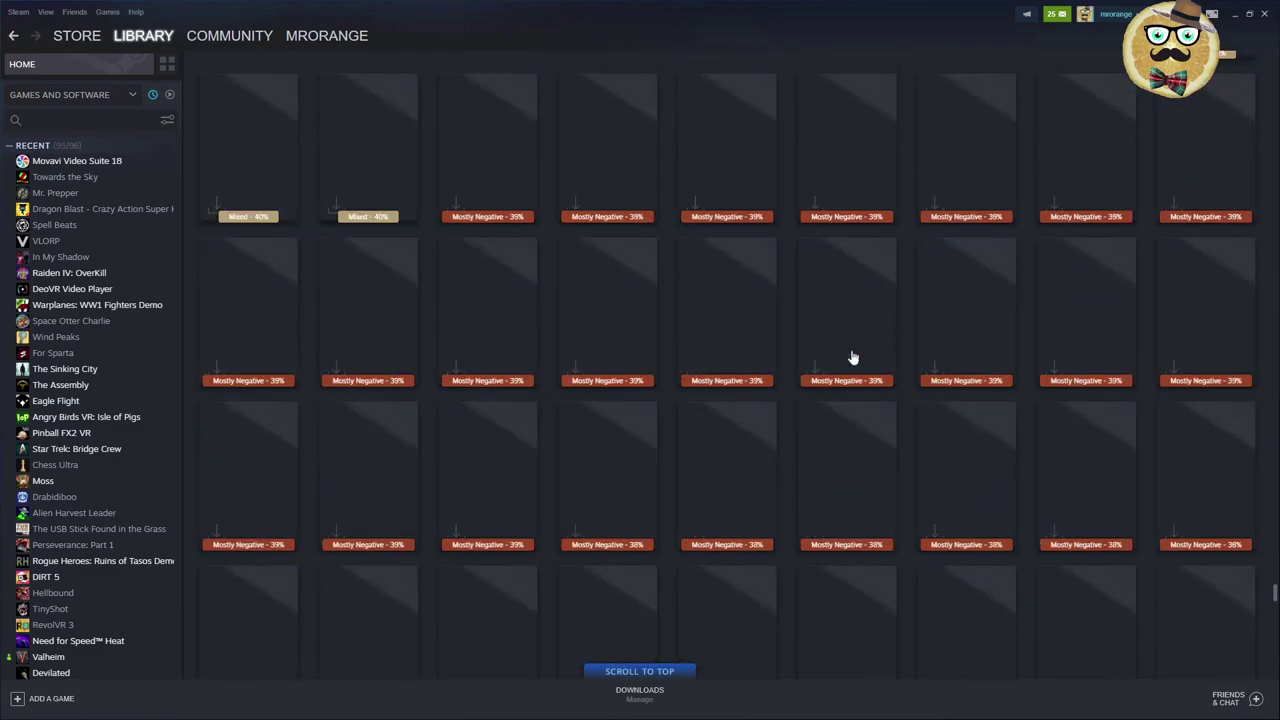
{"action": "scroll", "coordinate": [853, 370], "scroll_direction": "up", "scroll_amount": 5}
{"action": "scroll", "coordinate": [890, 428], "scroll_direction": "up", "scroll_amount": 3}
{"action": "scroll", "coordinate": [901, 432], "scroll_direction": "up", "scroll_amount": 2}
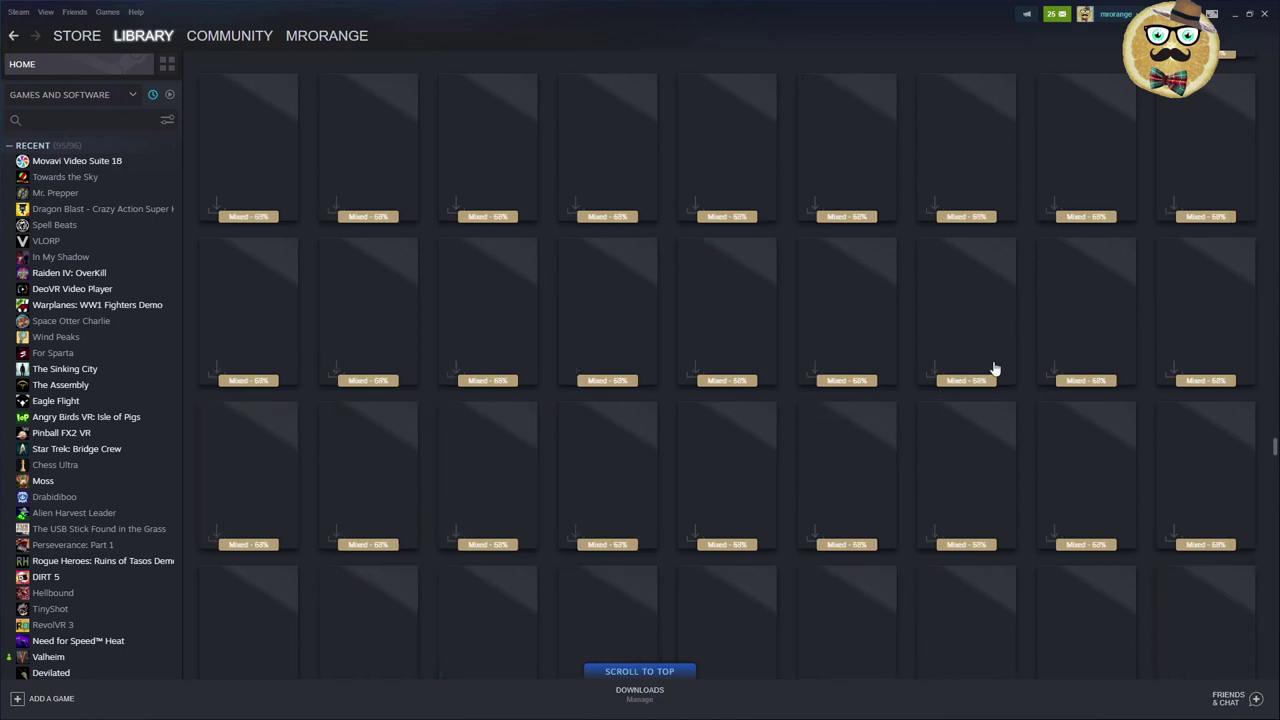
{"action": "scroll", "coordinate": [1261, 441], "scroll_direction": "up", "scroll_amount": 2}
{"action": "scroll", "coordinate": [885, 329], "scroll_direction": "up", "scroll_amount": 2}
{"action": "scroll", "coordinate": [793, 303], "scroll_direction": "up", "scroll_amount": 5}
{"action": "scroll", "coordinate": [344, 158], "scroll_direction": "up", "scroll_amount": 3}
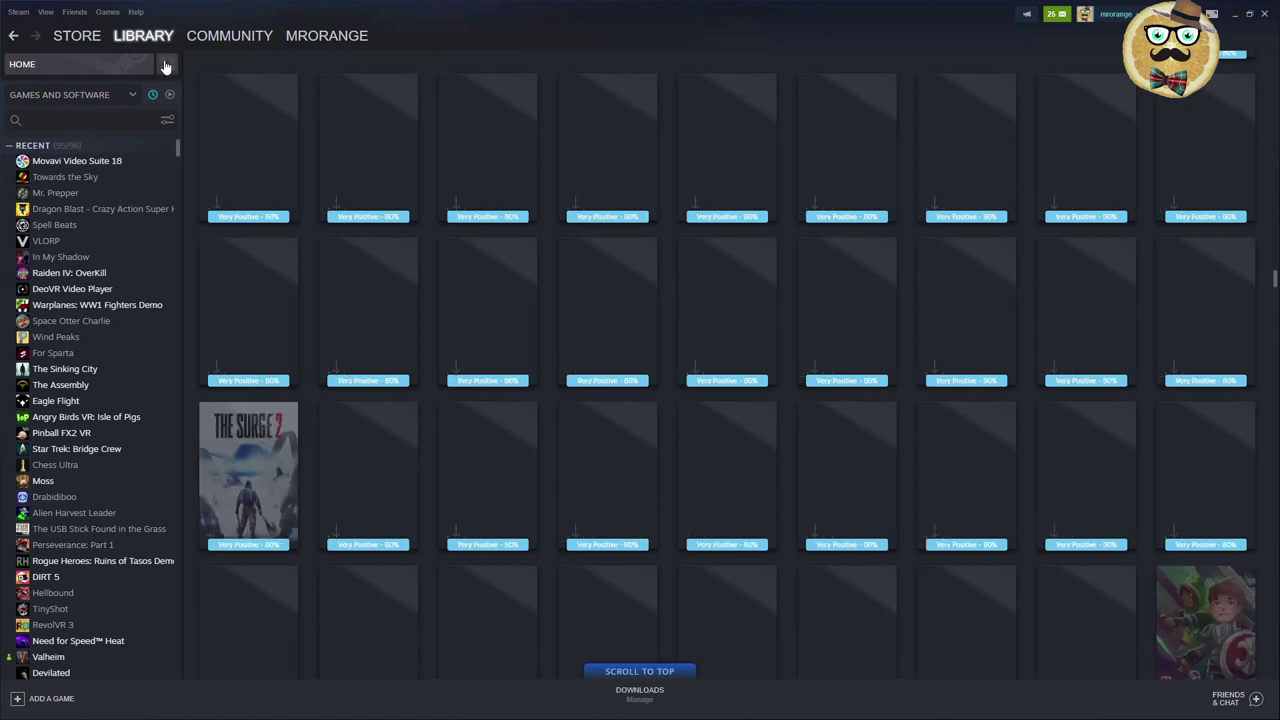